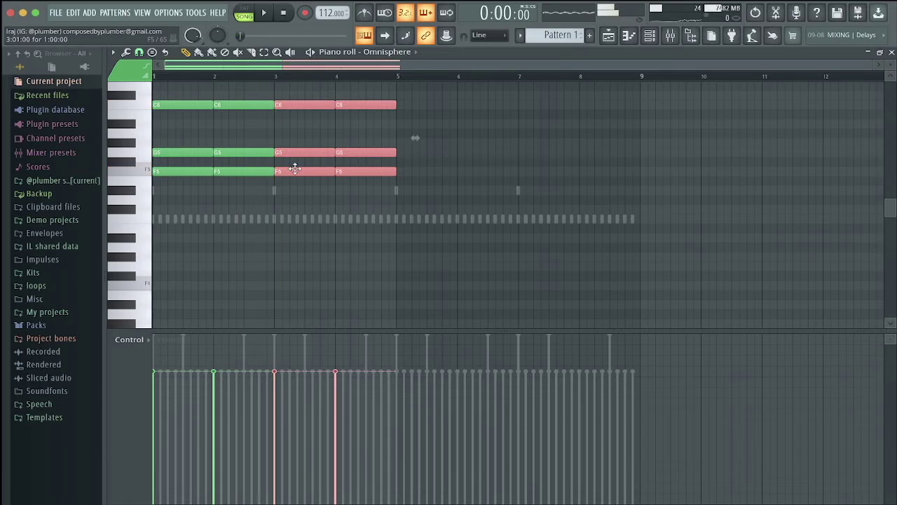
Copy the chord from bars 3–4 into bars 5–6, lowering its bottom notes to E5 and its top notes to A#5
left_click_drag(296, 190, 471, 65)
key("super+b")
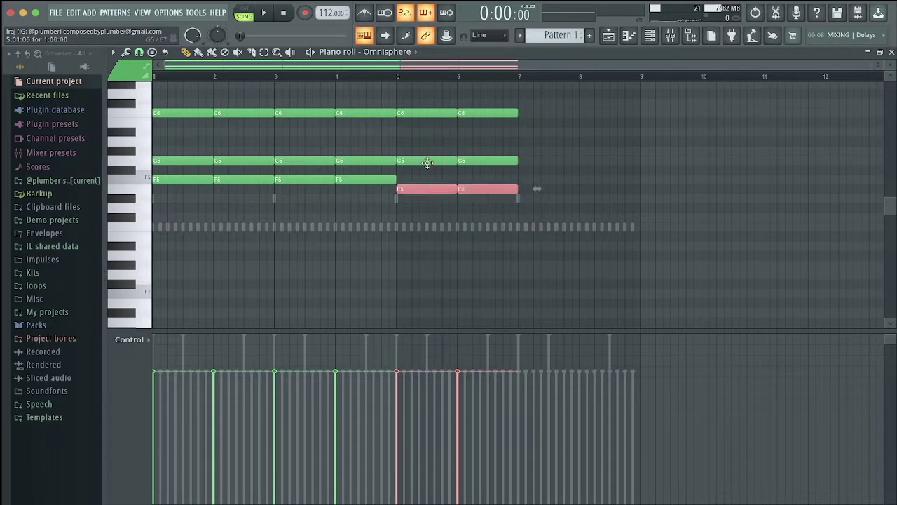
left_click_drag(435, 120, 590, 43)
key("shift+Down")
key("shift+Down")
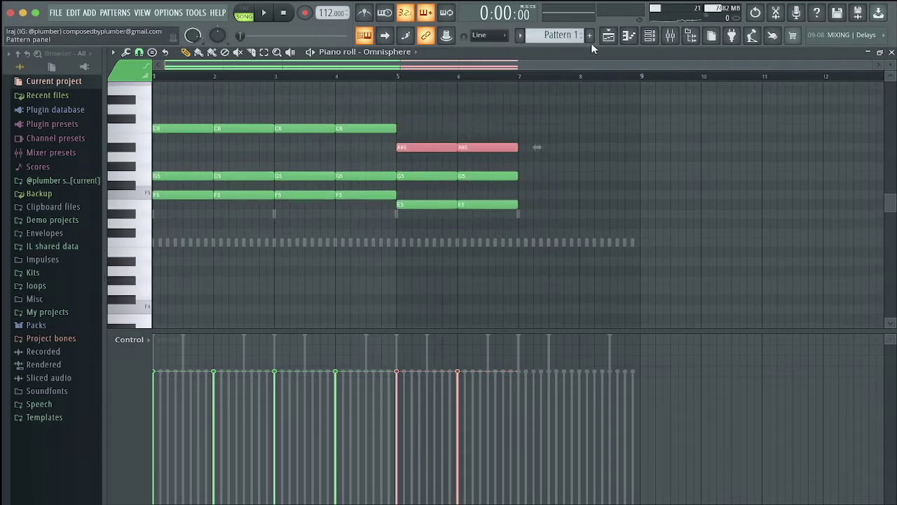
Start playback and duplicate the whole chord of bars 5–6 into bars 7–8
key("space")
left_click_drag(439, 217, 607, 99)
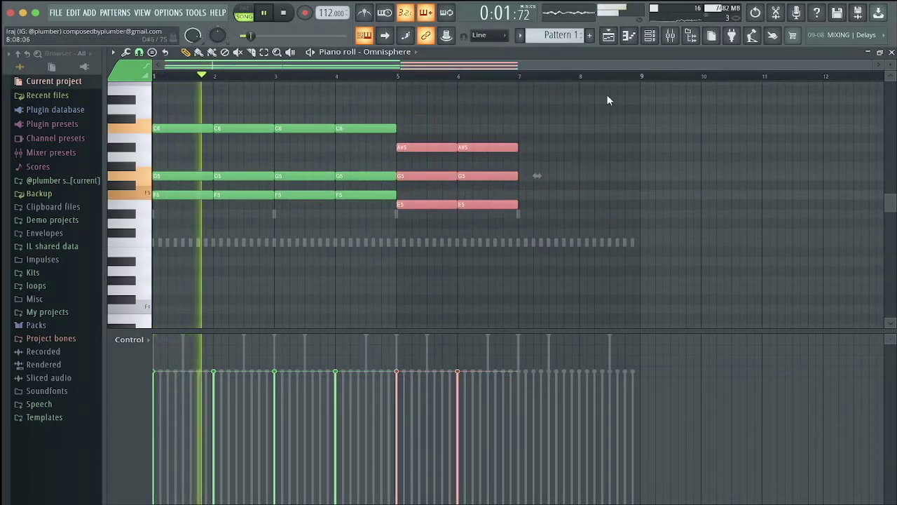
key("ctrl+b")
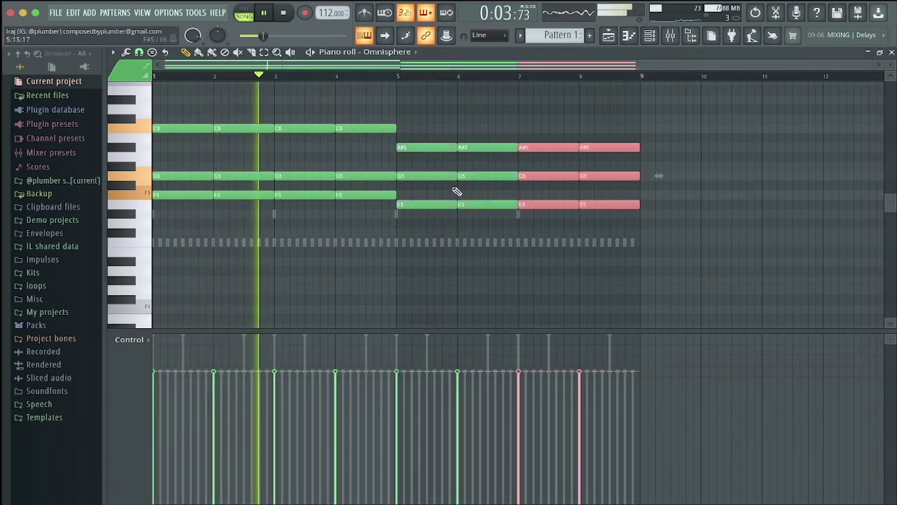
Lower the chord in bars 7–8 by four semitones and raise its top notes to G5
key("Down")
key("Down")
key("Down")
key("Down")
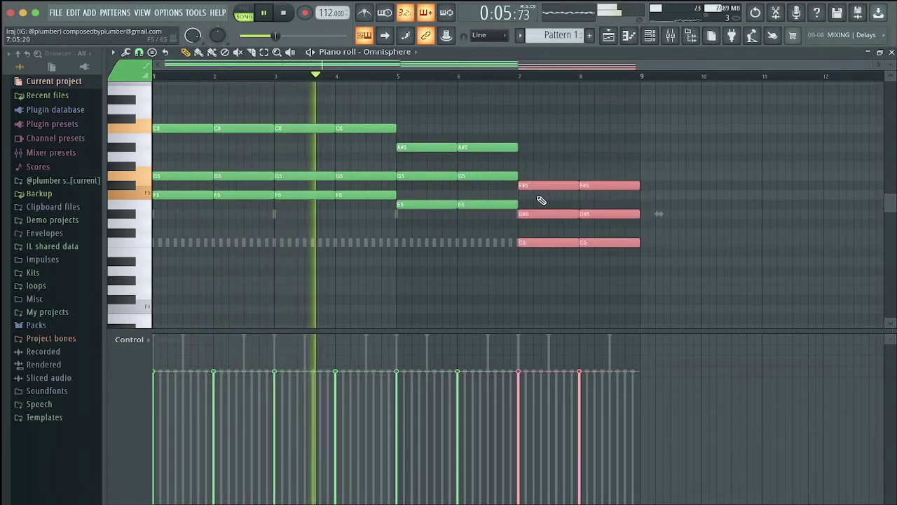
left_click_drag(536, 201, 629, 167, "ctrl")
key("shift+Up")
left_click(705, 179, "ctrl")
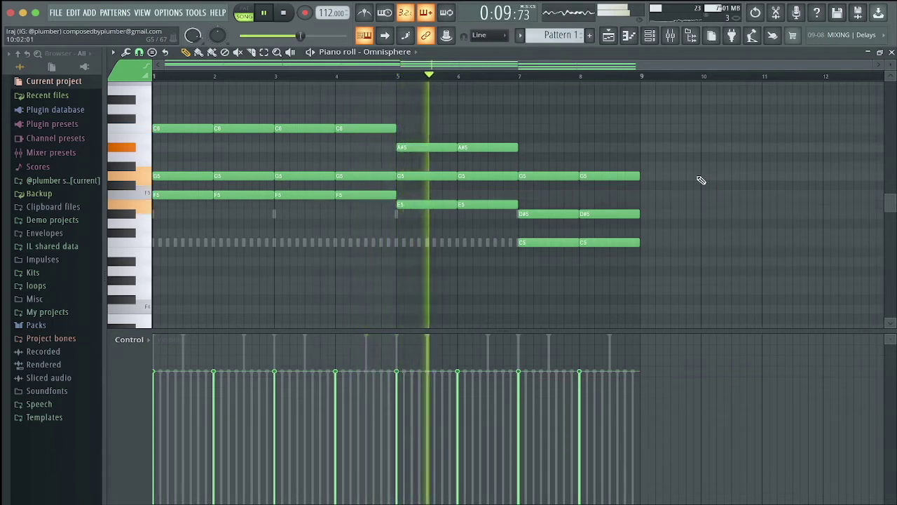
Delete all notes from the piano roll and enter a one-bar F5, G#5, C6 chord in bar 1
key("space")
key("ctrl+a")
key("Delete")
key("space")
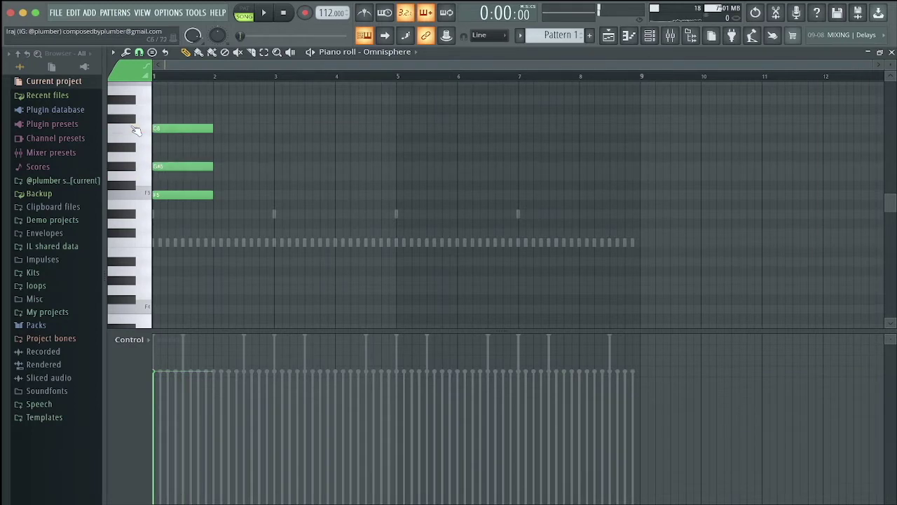
Copy the bar 1 chord into bar 2 and lower its middle note to G5
left_click_drag(247, 184, 246, 147)
key("shift+Down")
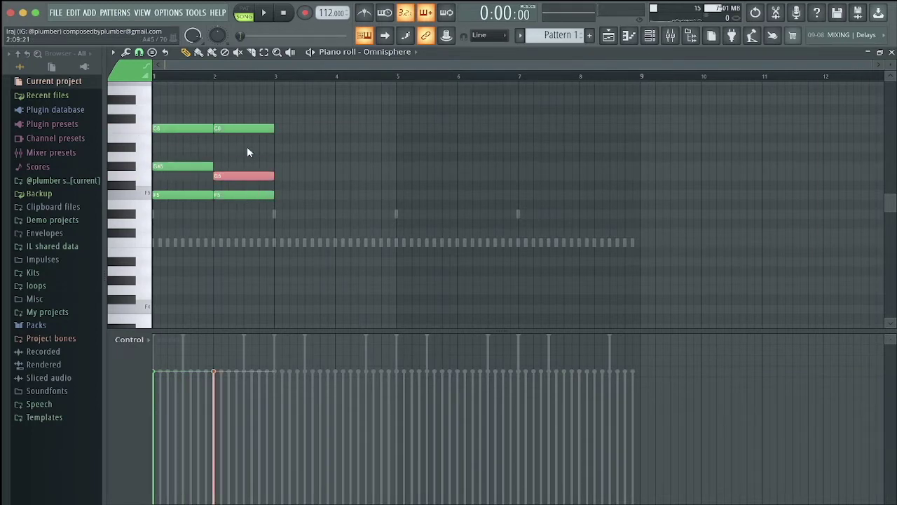
left_click(326, 180, "ctrl")
left_click(255, 151, "ctrl")
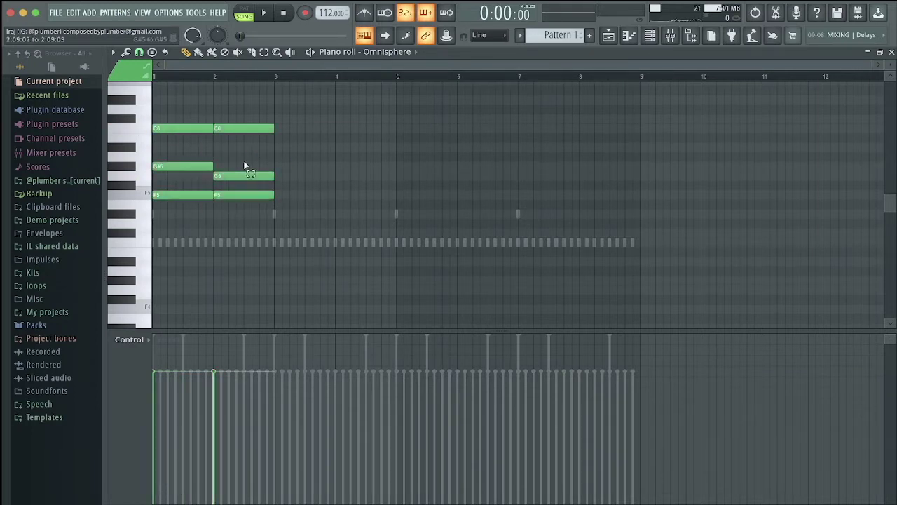
Add an E5, G5, A#5 chord in bar 3 and move the top notes of all three chords down an octave
left_click(314, 197)
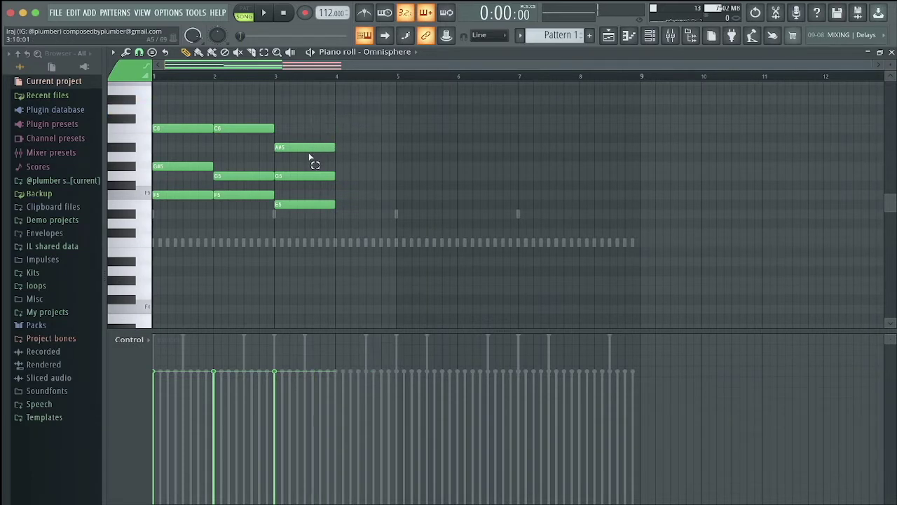
left_click_drag(309, 158, 84, 44)
key("ctrl+Down")
key("space")
right_click(390, 177)
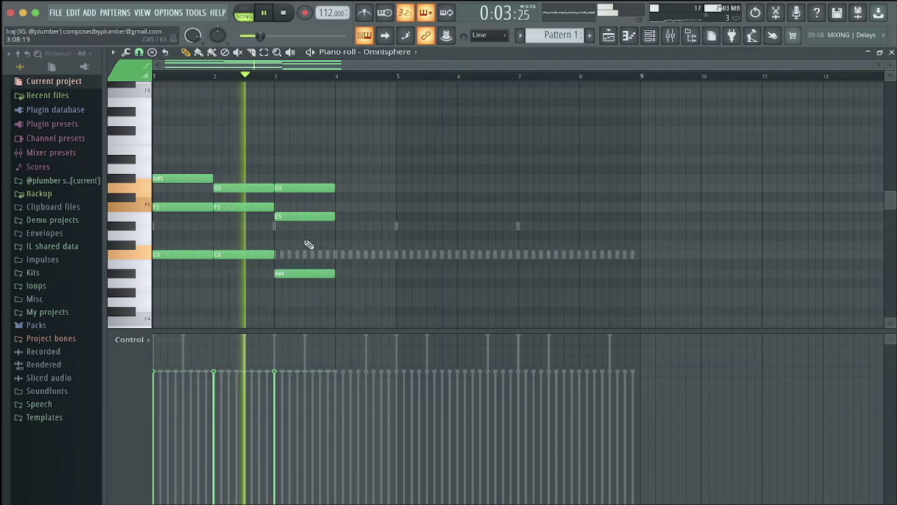
Add an A#5 note half a bar long over the second half of bar 3
left_click(315, 160)
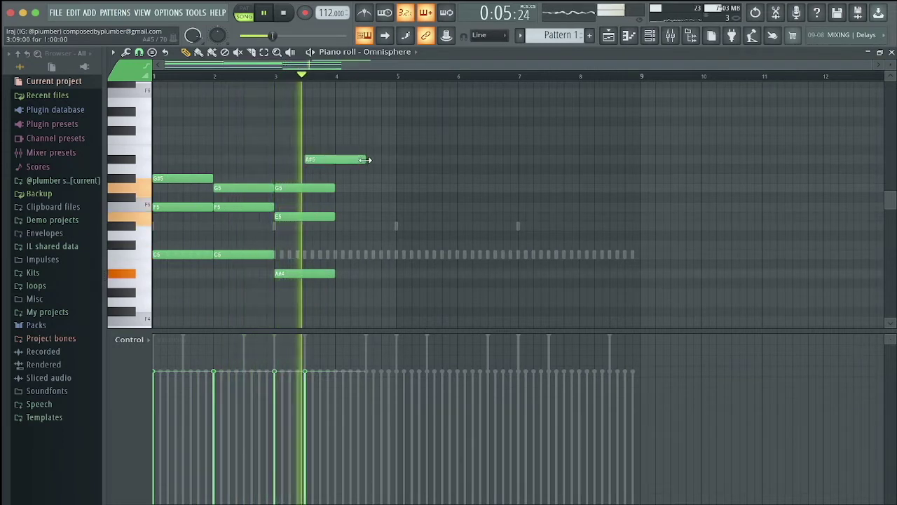
left_click_drag(364, 160, 337, 160)
key("space")
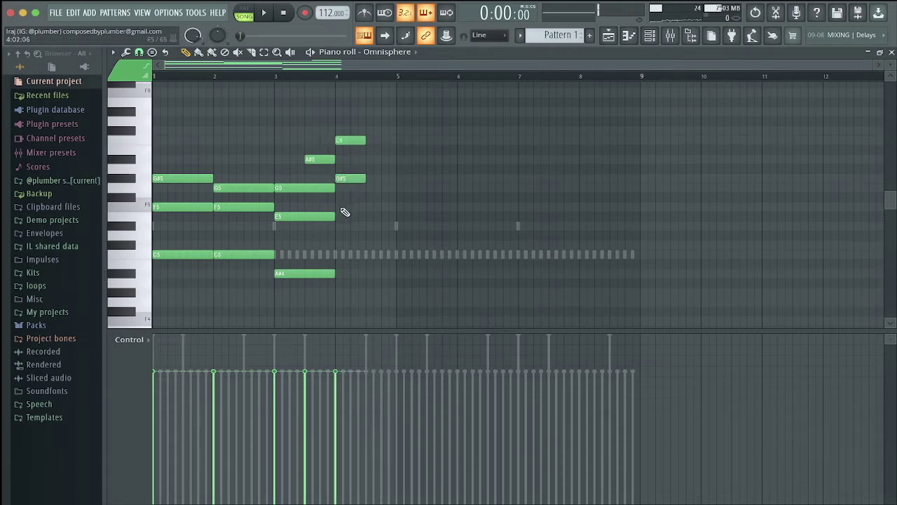
Complete a full-bar F5, G#5, C6 chord in bar 4 and double its C an octave lower at C5
left_click_drag(340, 208, 397, 141)
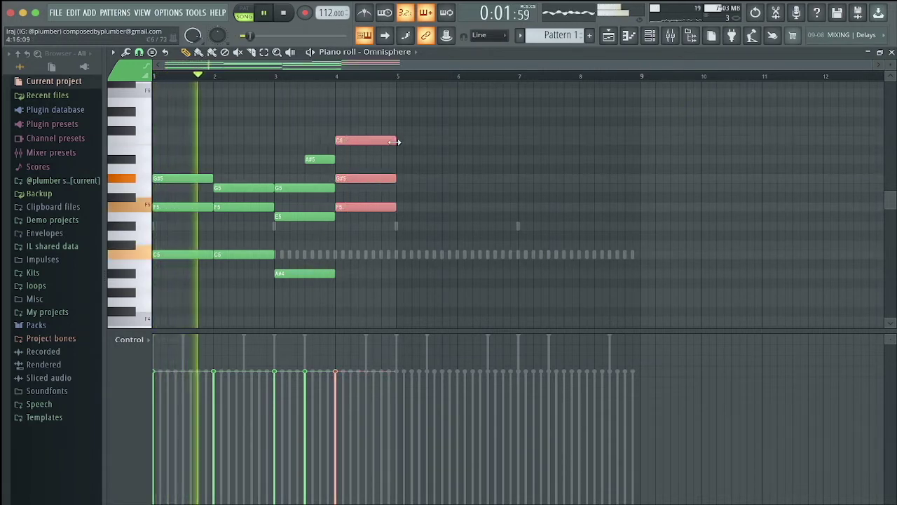
left_click(394, 138, "ctrl")
key("ctrl+Down")
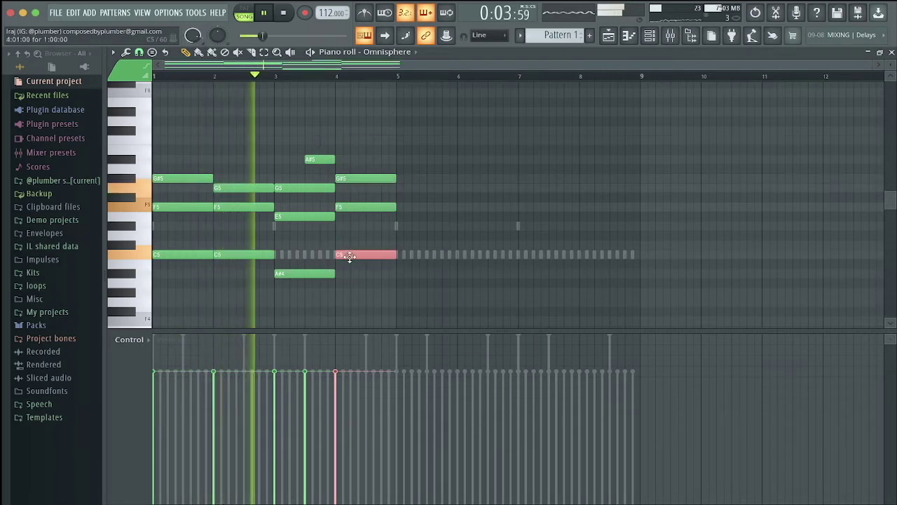
left_click_drag(344, 254, 348, 141)
Duplicate the four-bar progression into bars 5–8
left_click(402, 168, "ctrl")
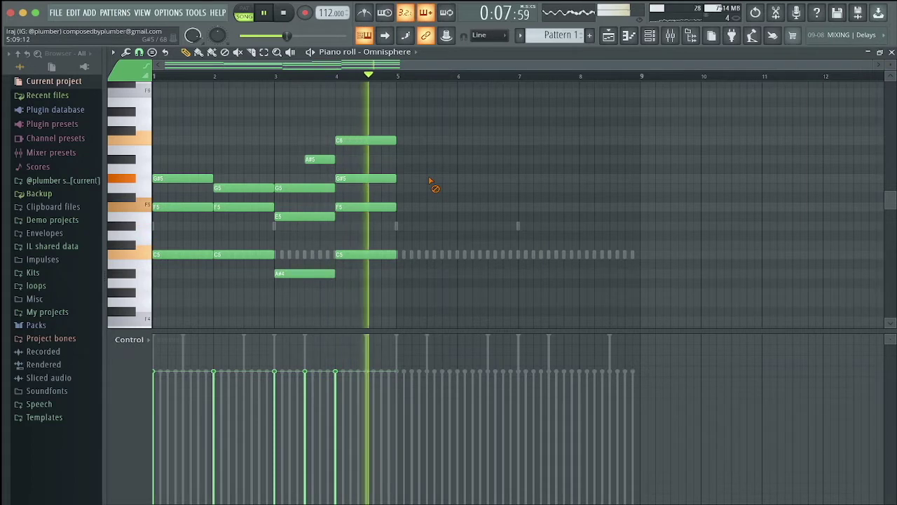
key("ctrl+b")
left_click(485, 299)
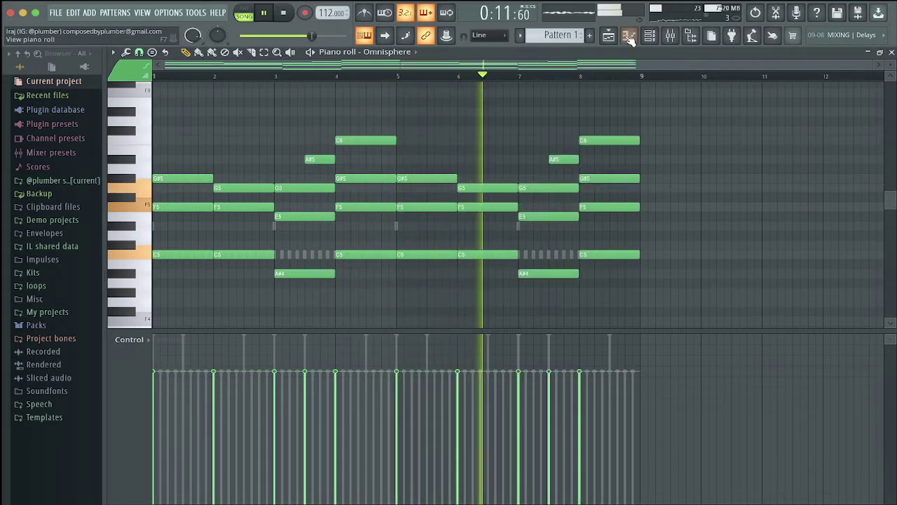
Try the bar 1 chord with its top note lowered to G5 and listen to the progression
left_click(198, 181)
key("shift+Down")
key("space")
key("space")
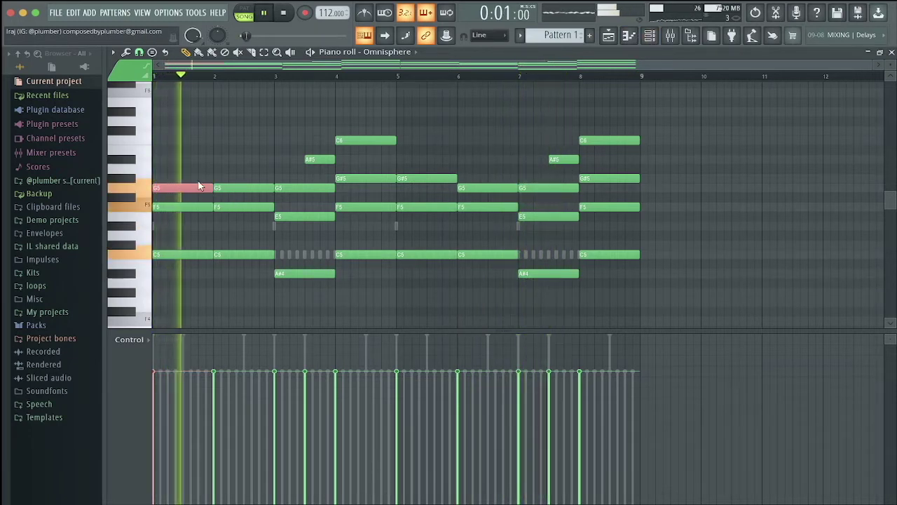
key("space")
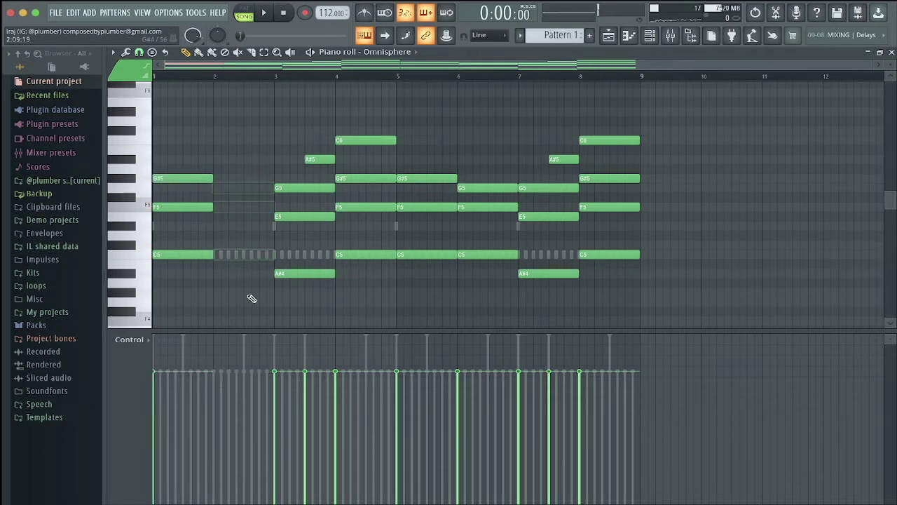
key("ctrl+z")
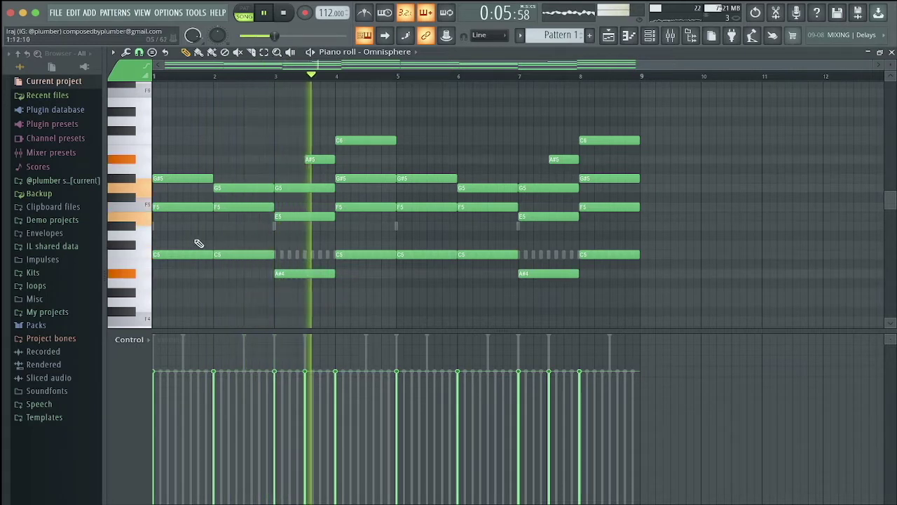
Try the progression without its lowest C5 and A#4 notes by deleting them and playing it back
left_click_drag(196, 244, 652, 327)
key("Delete")
key("space")
key("space")
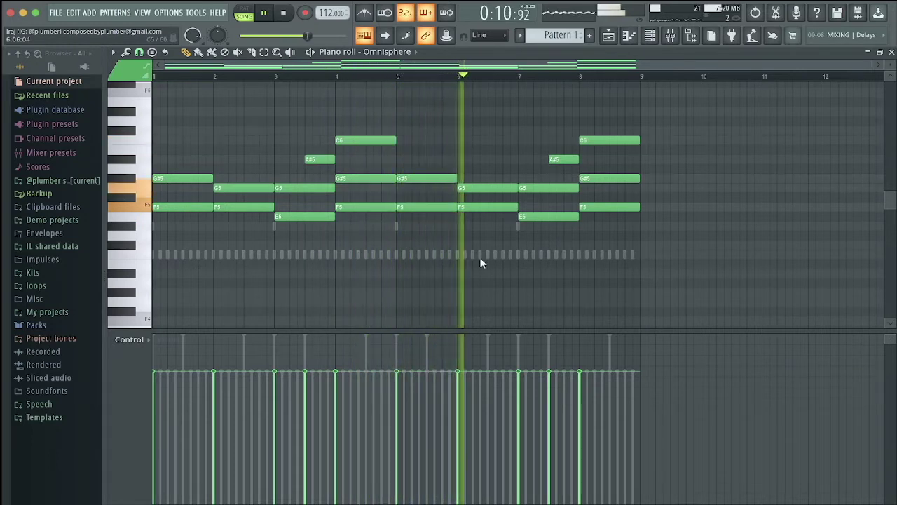
Try the C6 notes in bars 4 and 8 an octave lower, and move them back up an octave
left_click_drag(339, 145, 694, 118)
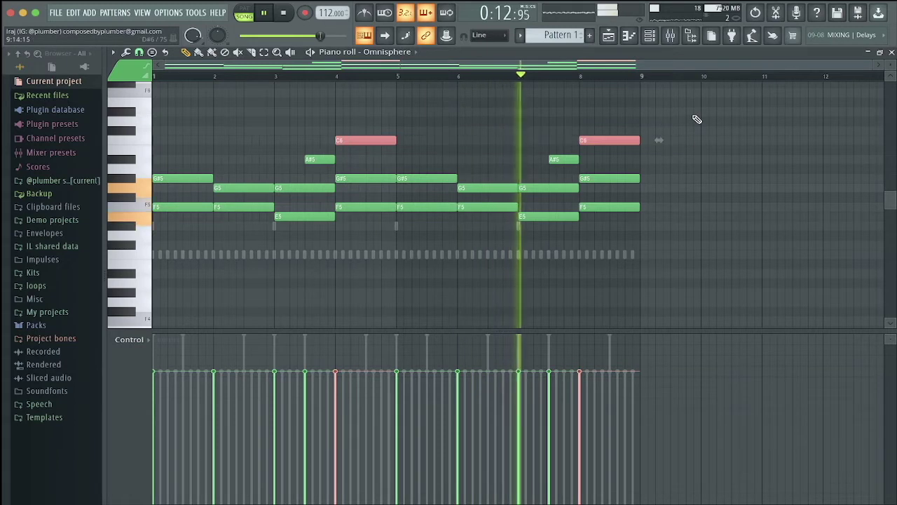
key("ctrl+Down")
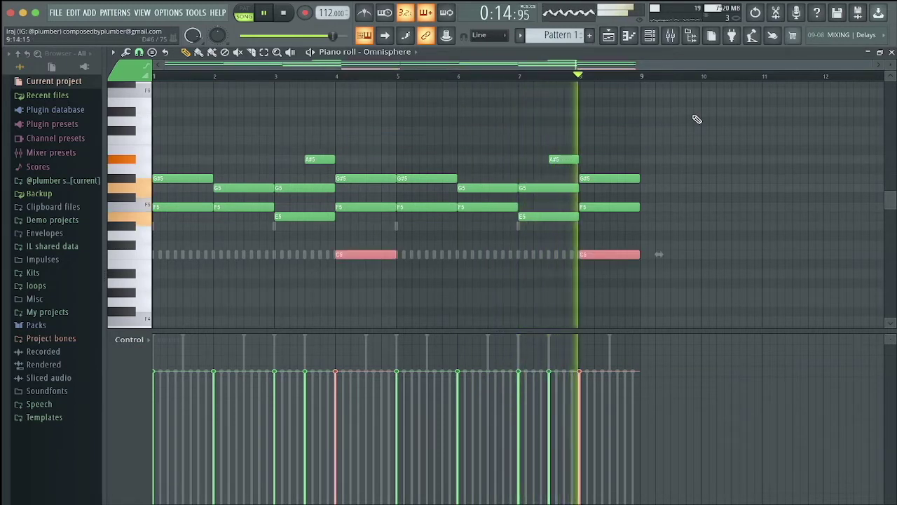
key("ctrl+Up")
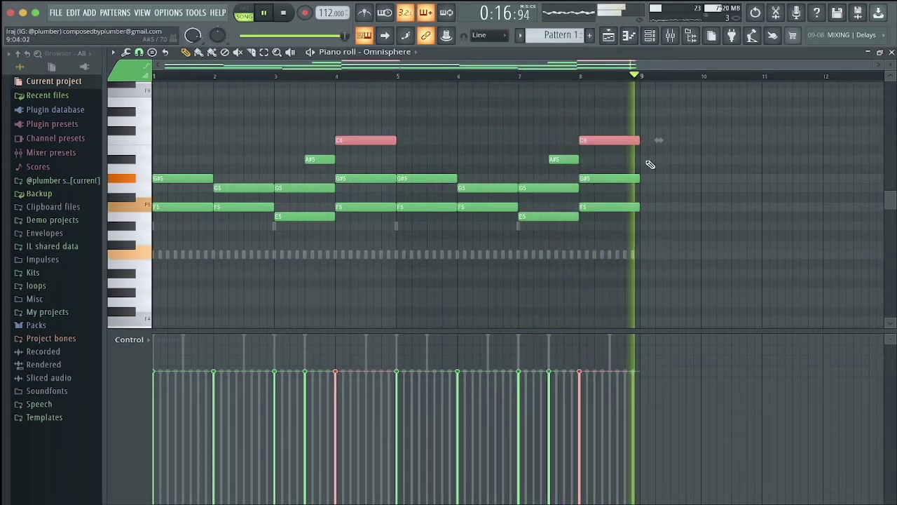
Undo the recent edits back through the deletion of the low C5 and A#4 notes
key("ctrl+z")
key("ctrl+z")
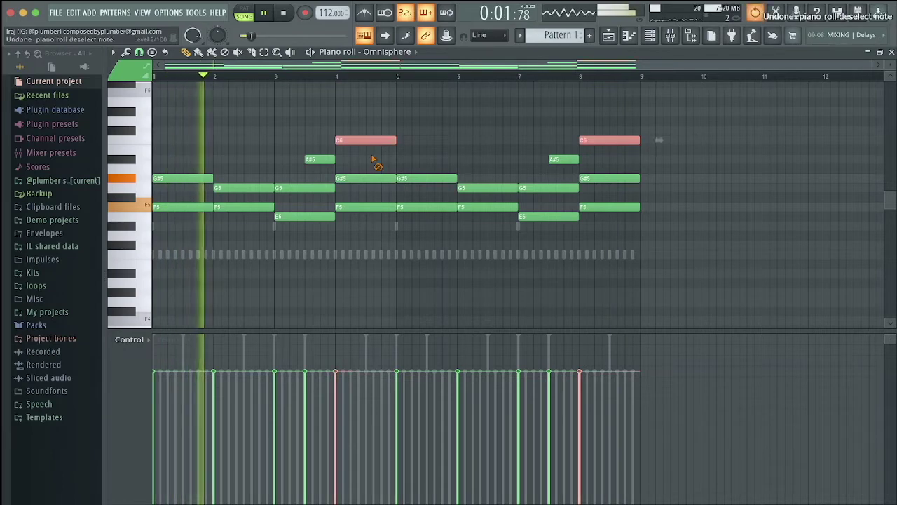
key("ctrl+z")
key("ctrl+z")
left_click(29, 83)
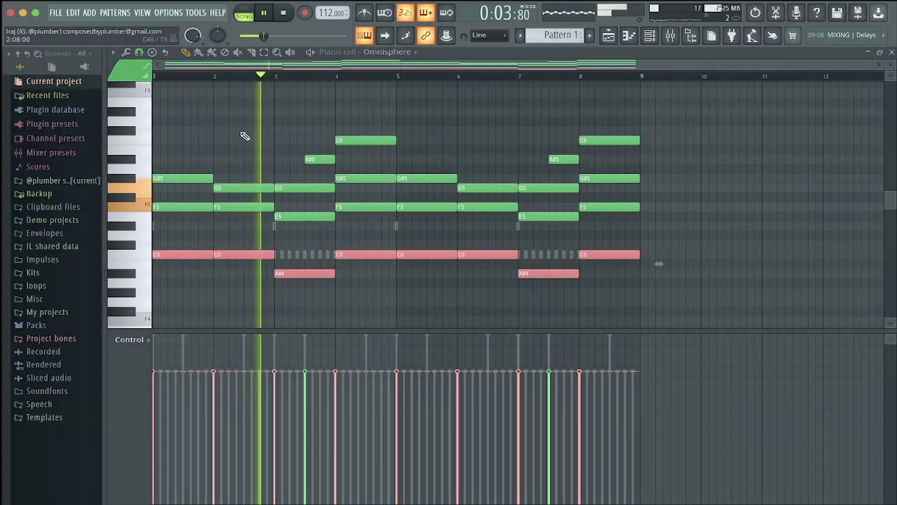
Shorten all notes of the progression together by a quarter bar and listen to the gaps between chords
key("ctrl+d")
left_click(609, 120, "ctrl")
scroll(532, 141, "down", 1)
key("ctrl+a")
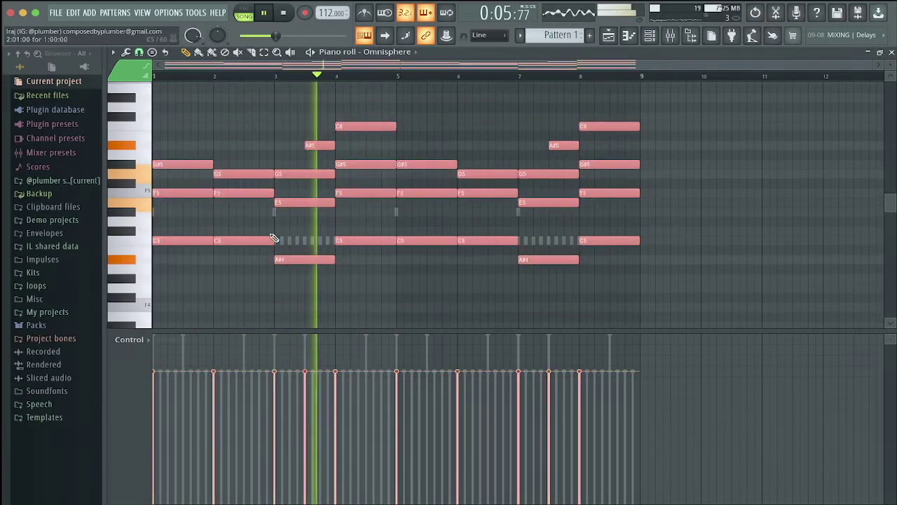
left_click_drag(273, 239, 259, 240)
key("space")
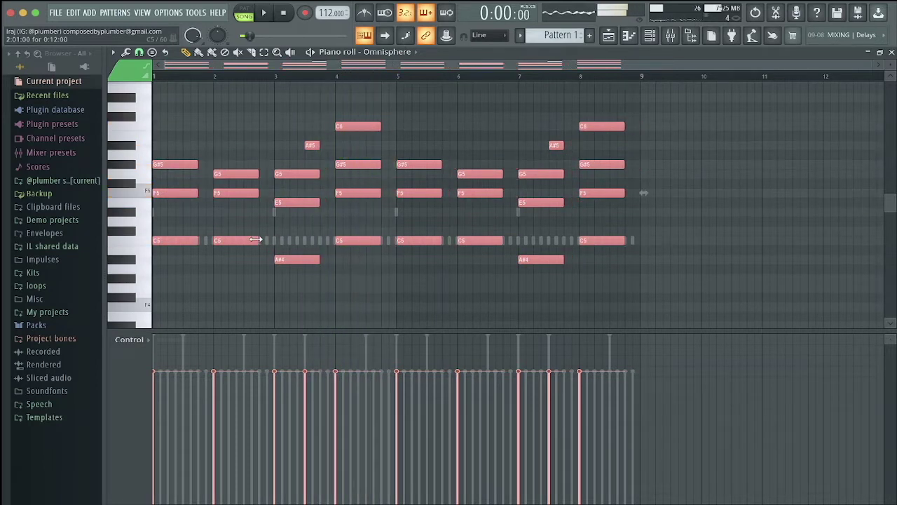
key("space")
left_click(299, 233, "ctrl")
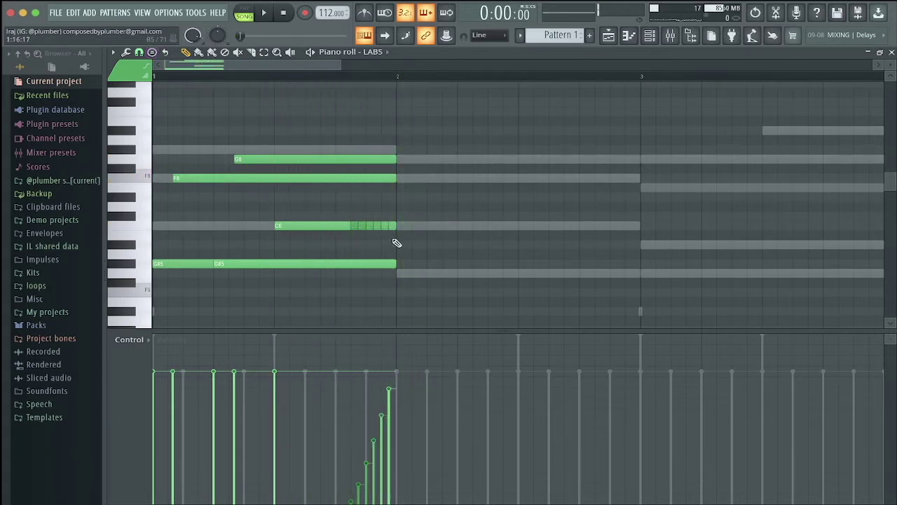
Play the LABS phrase in bar 1 and set the piano roll snap to 1/2 step
key("space")
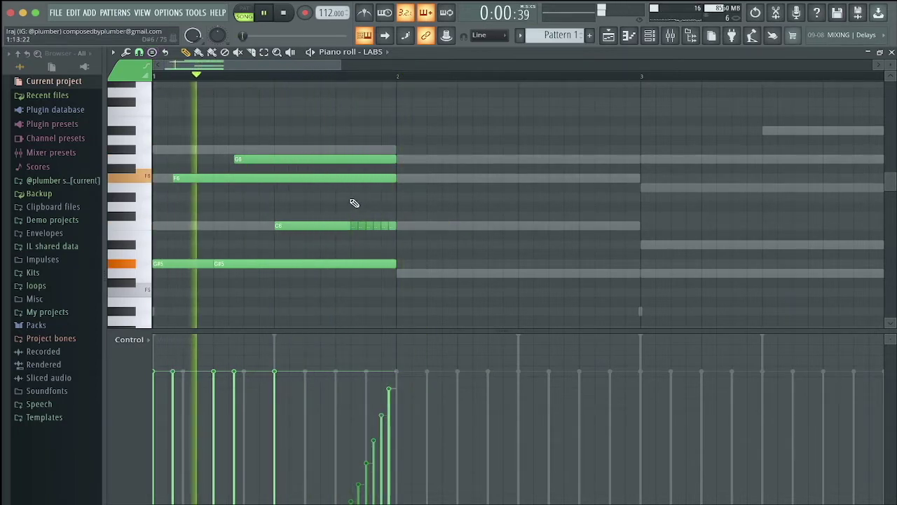
left_click(139, 55)
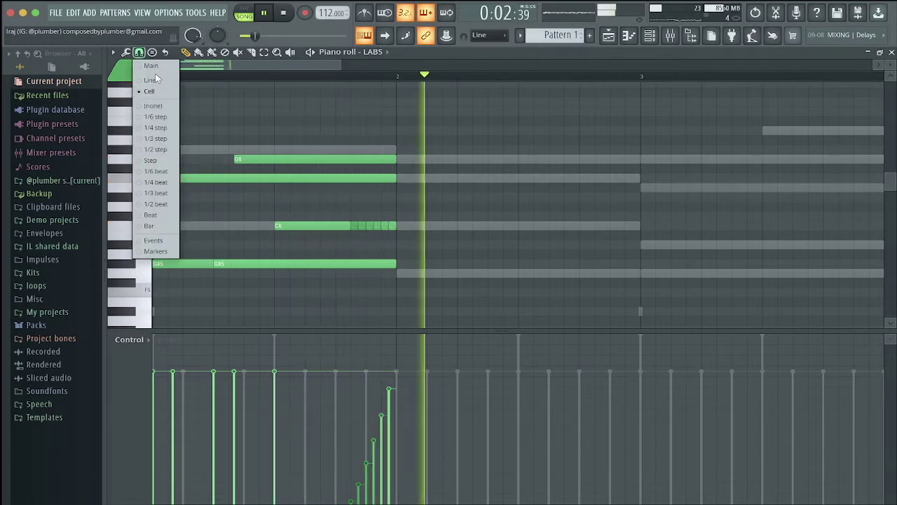
left_click(160, 151)
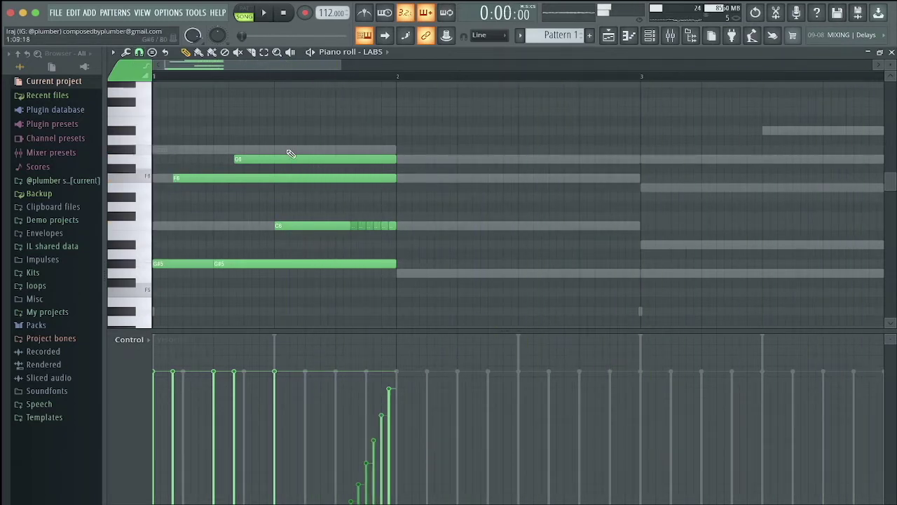
Try a short G#5, F6, G6 motif in bar 1 of the LABS part, repeating it with G#6 as its last note
left_click(140, 53)
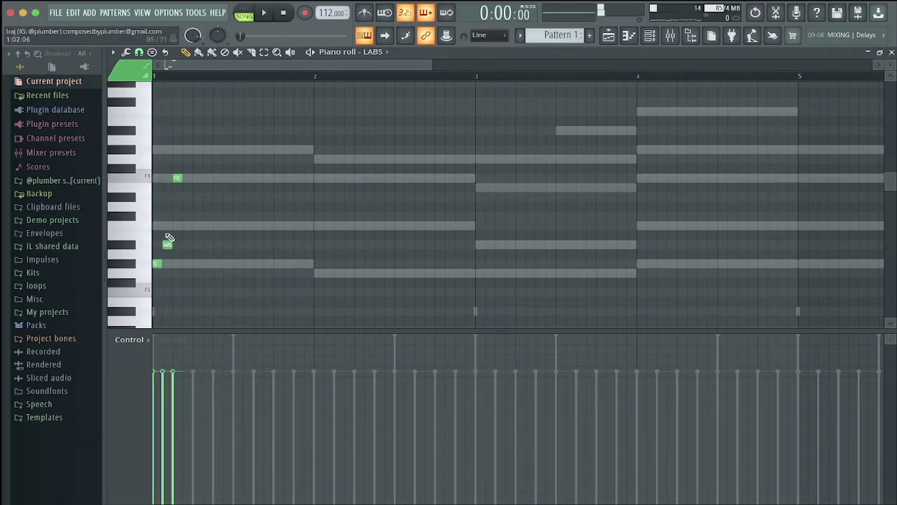
key("space")
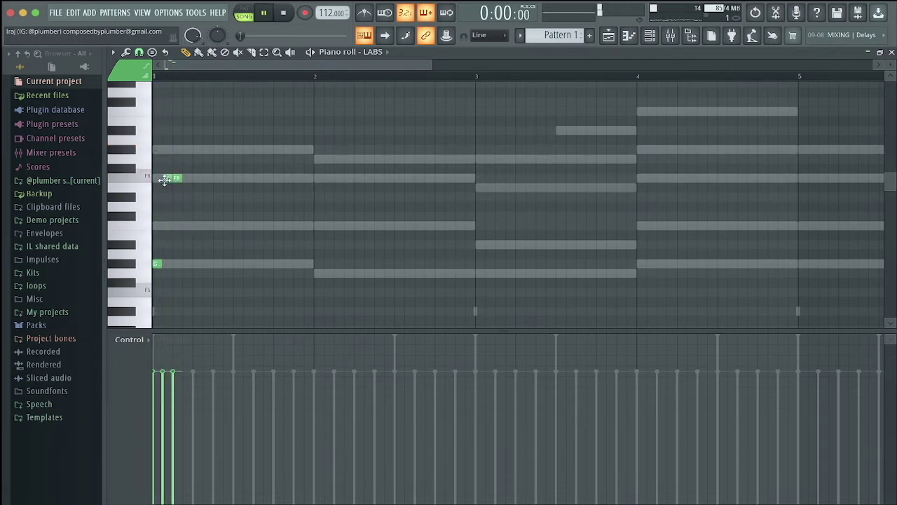
key("space")
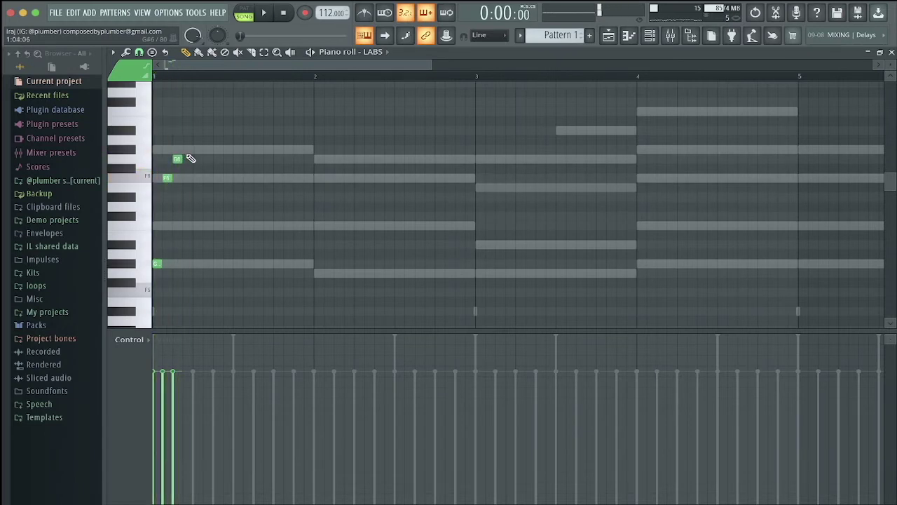
key("space")
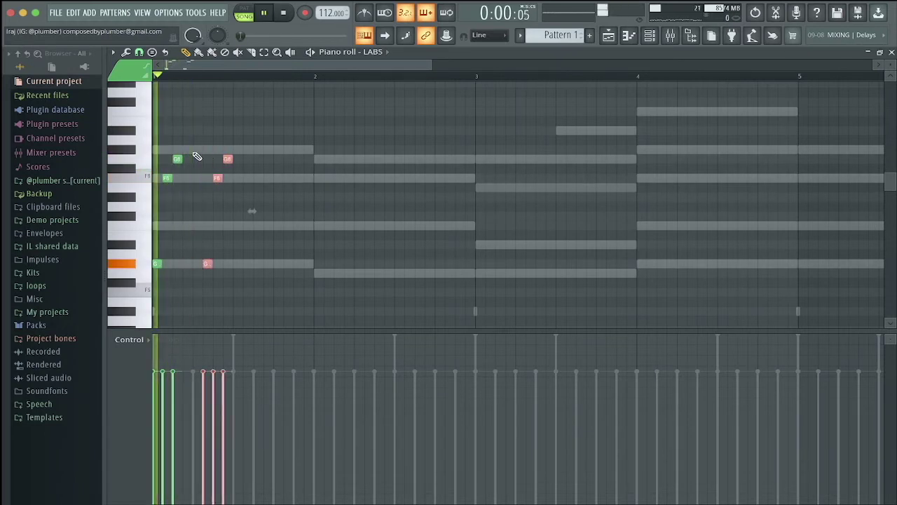
key("shift+Right")
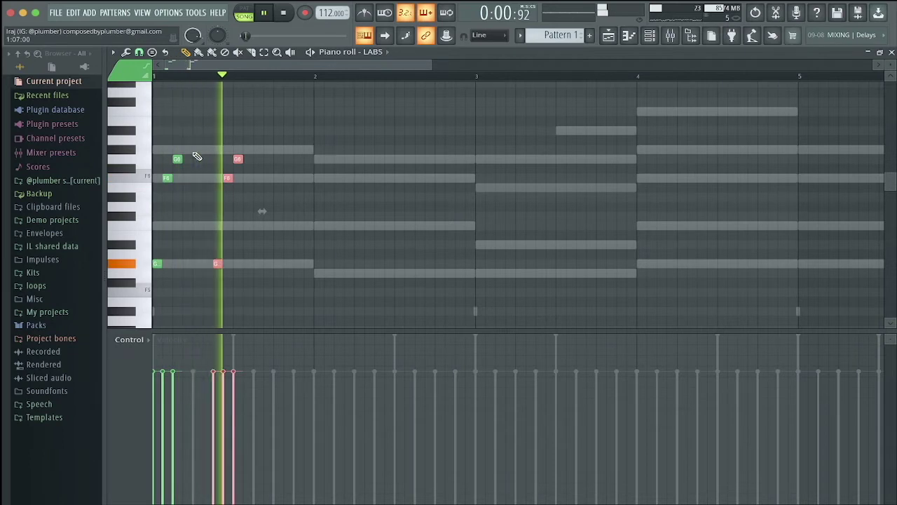
left_click_drag(238, 158, 237, 150)
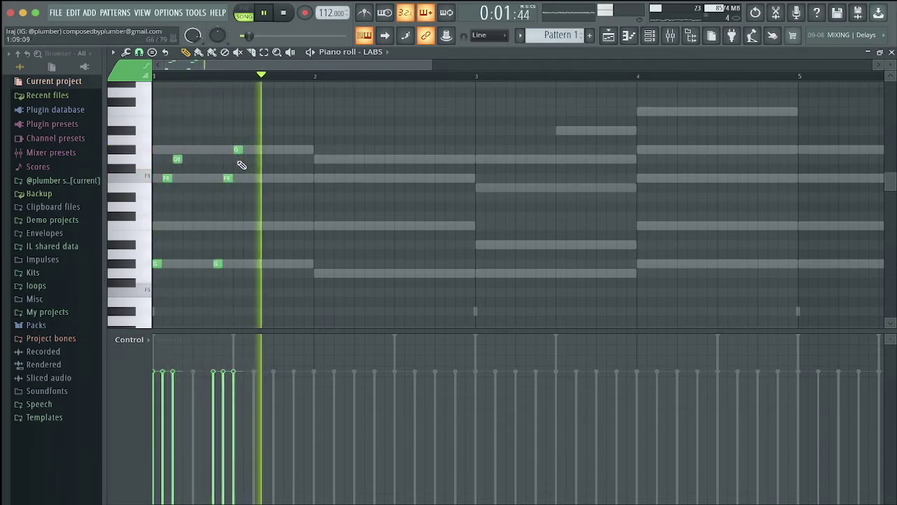
key("space")
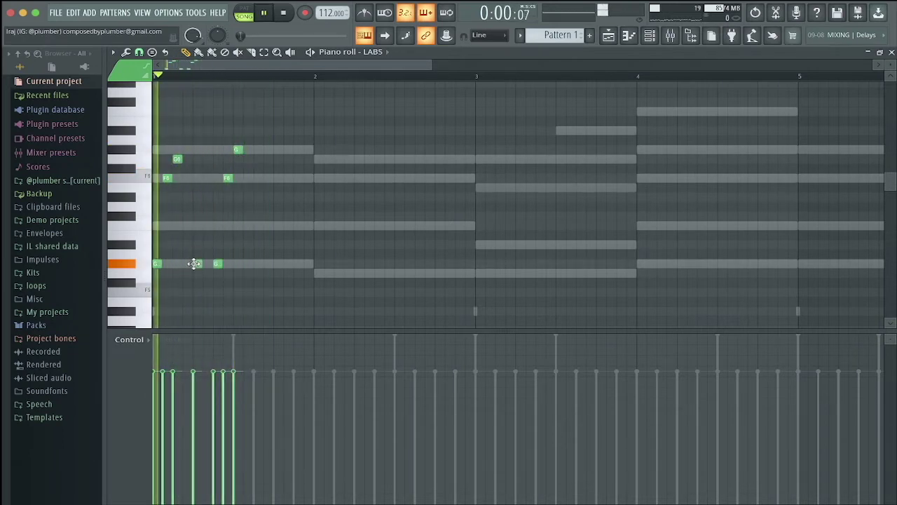
Try a high C#7 or A#6 near the end of bar 1, and cut all LABS notes
key("space")
key("space")
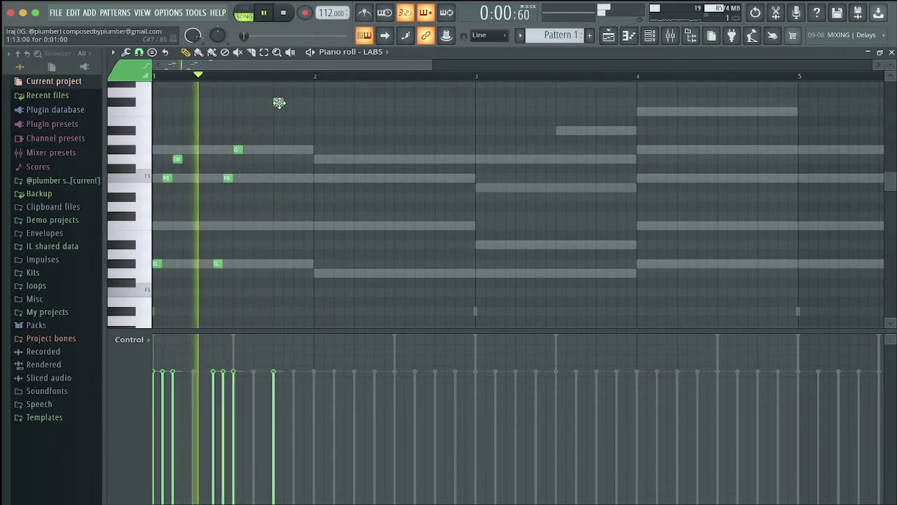
left_click_drag(278, 101, 290, 128)
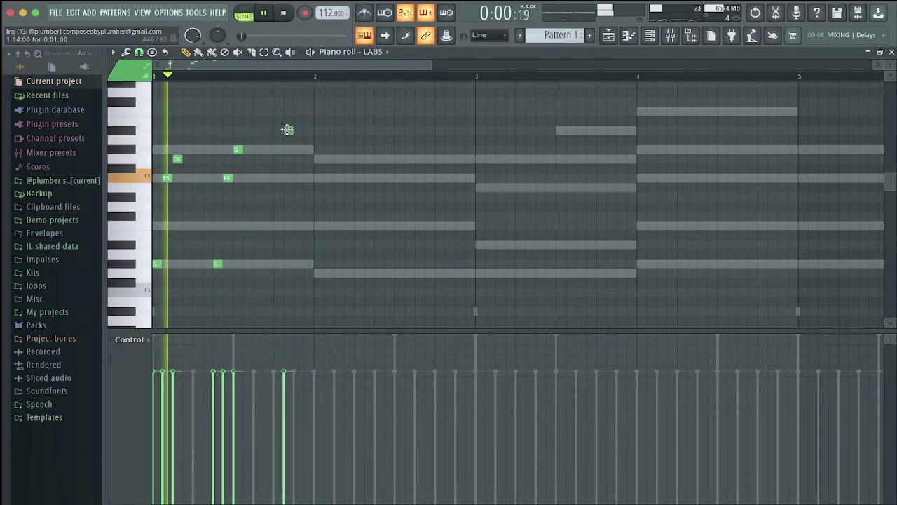
left_click(306, 160)
right_click(307, 159)
right_click(289, 130)
key("ctrl+x")
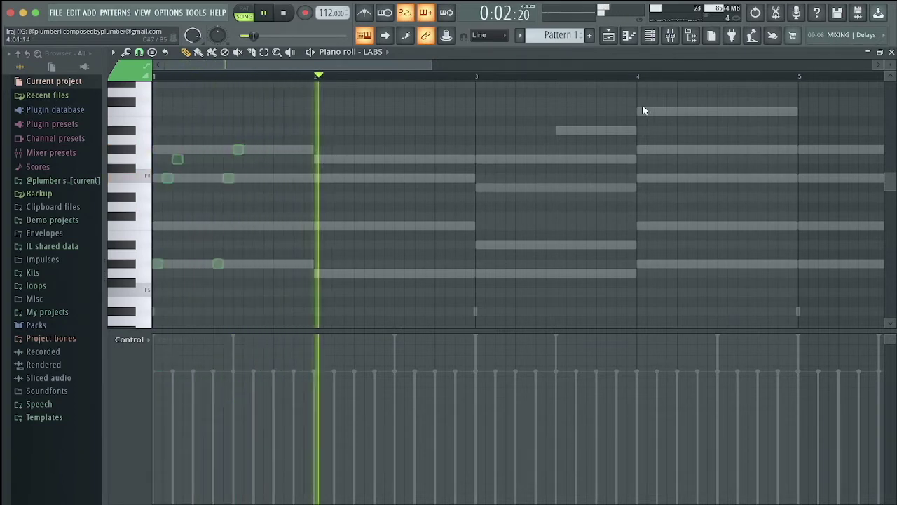
Try a one-bar G#6 note at the start of the Kontakt part, led in by quick F6 and G6 grace notes
left_click(157, 148)
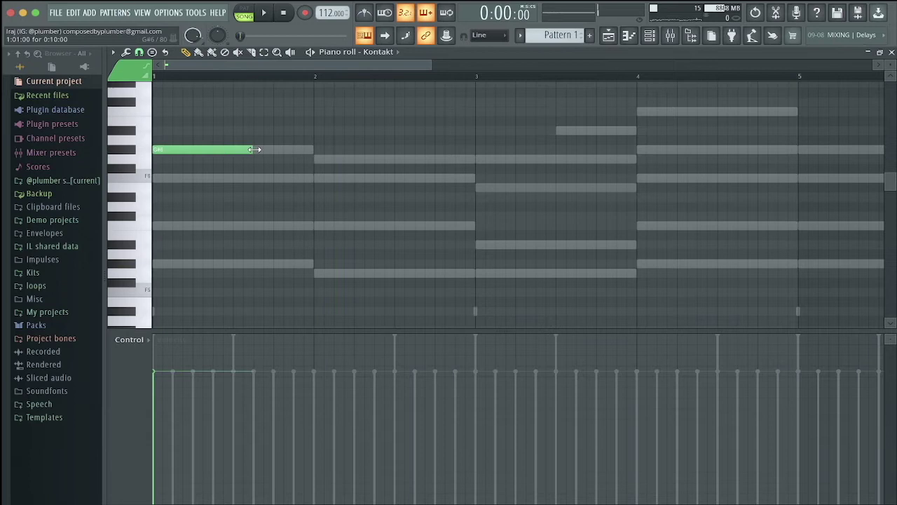
left_click_drag(255, 149, 314, 150)
key("space")
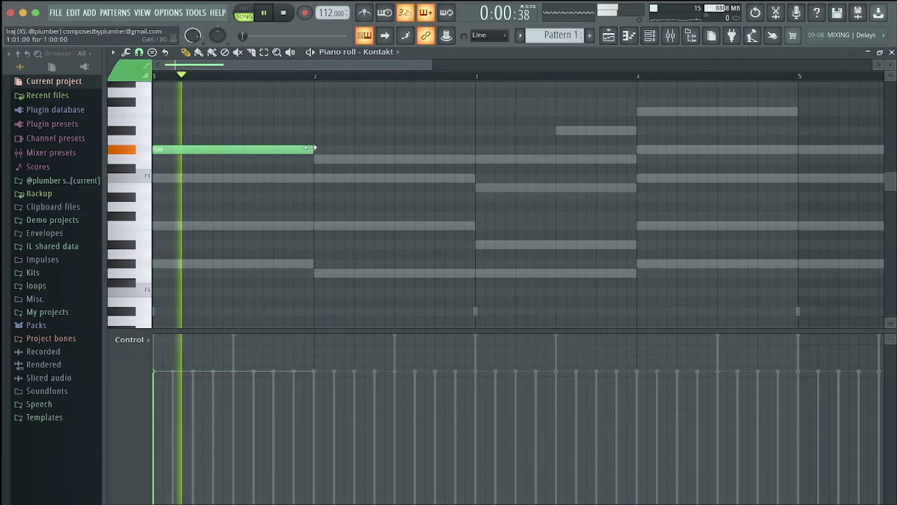
key("space")
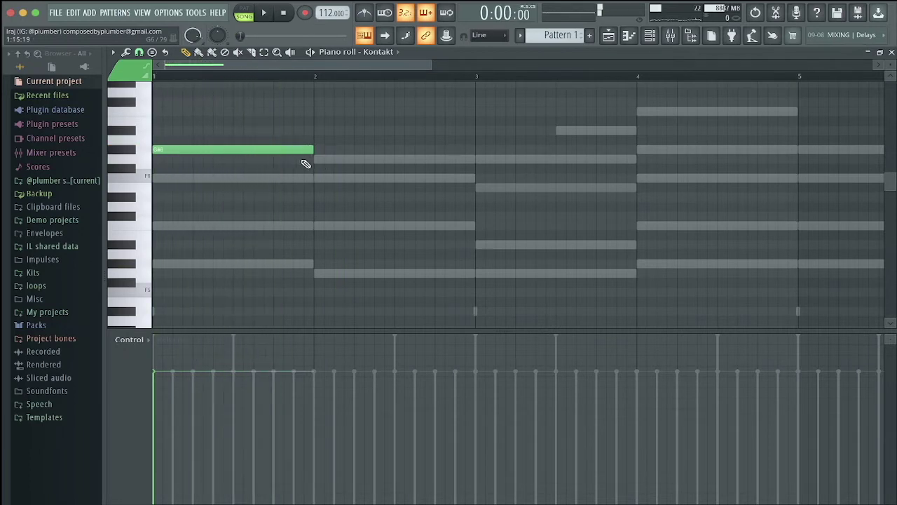
key("ctrl+a")
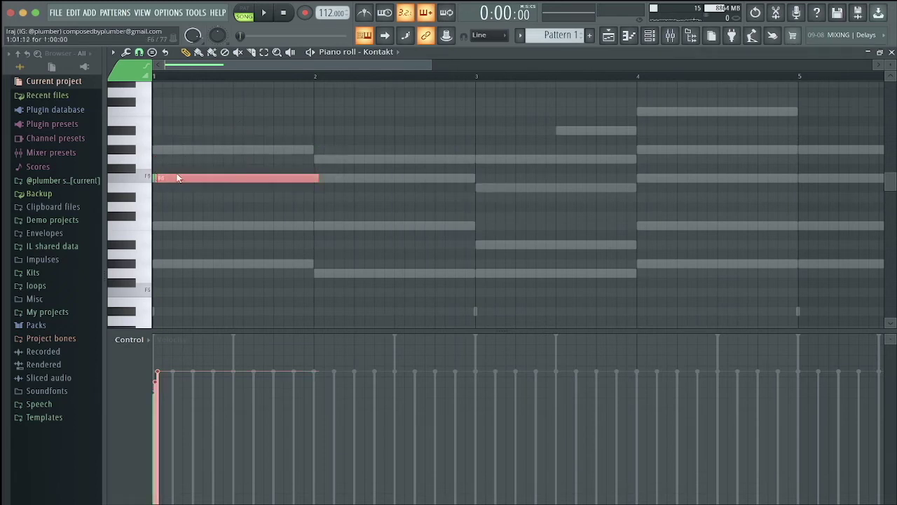
key("space")
key("ctrl+d")
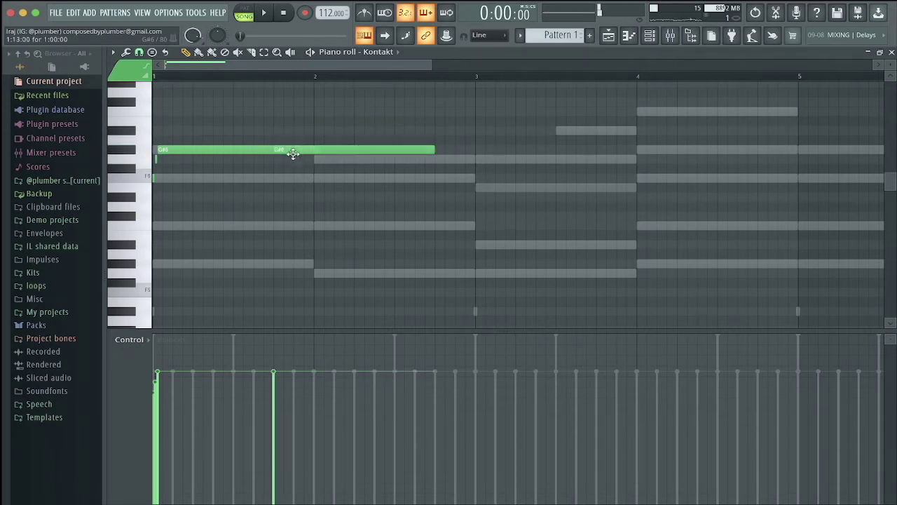
Try closing bar 1 with G#6 and G6, removing the F6 from bar 2 and shortening the remaining Kontakt notes
key("space")
left_click(320, 179)
key("ctrl+l")
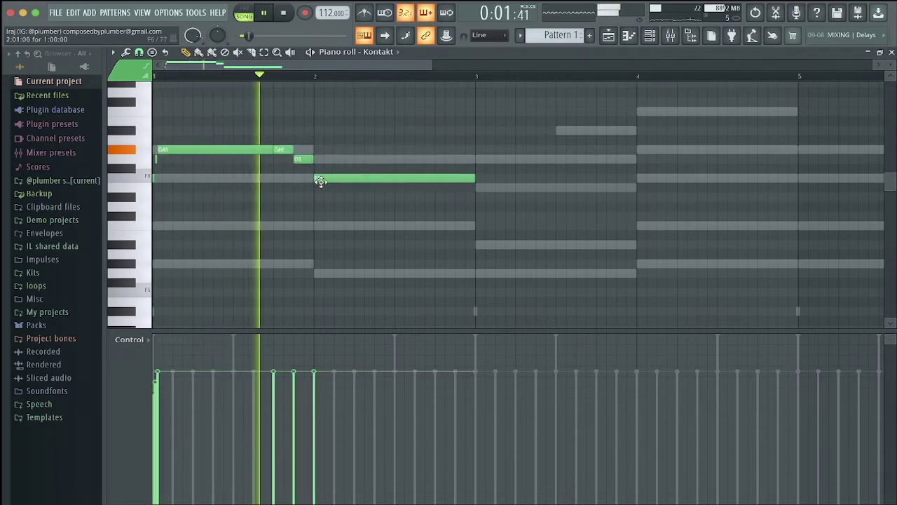
right_click(322, 180)
key("space")
key("space")
key("shift+d")
key("space")
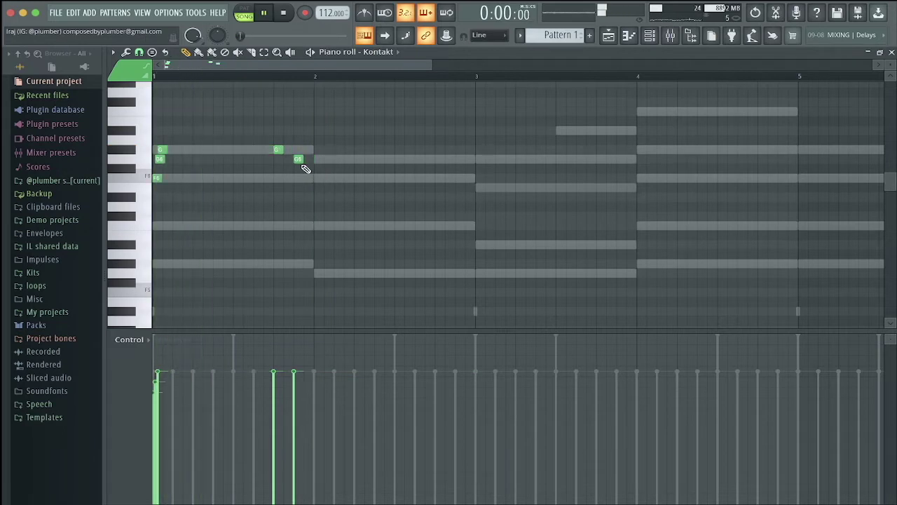
Try legato lengths with the first G#6 and the closing G#6–G6 pair shortened, and clear all Kontakt notes
key("space")
key("ctrl+l")
left_click(217, 153, "ctrl")
key("shift+d")
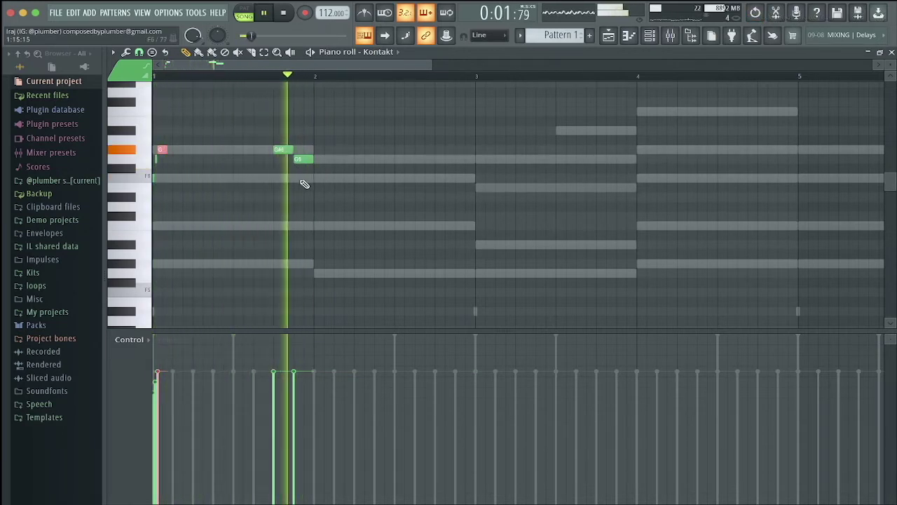
left_click_drag(315, 166, 268, 134)
key("shift+d")
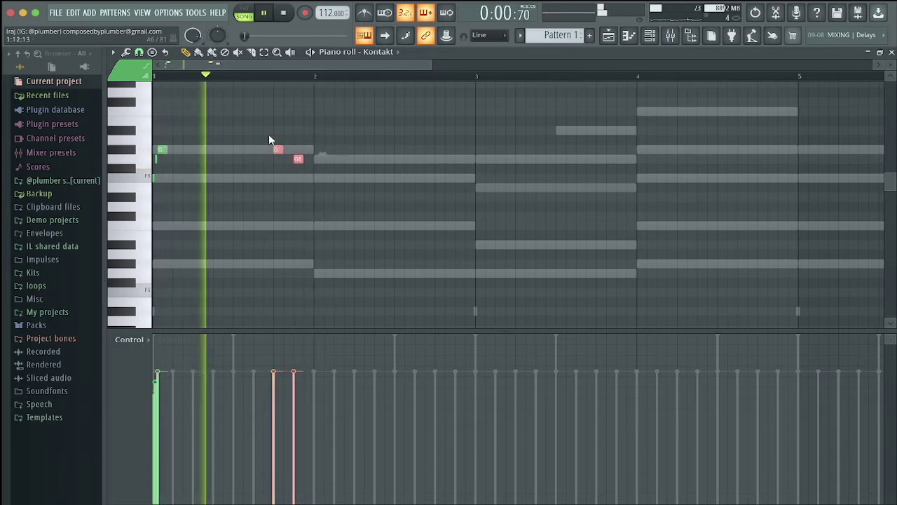
left_click(239, 170, "ctrl")
key("ctrl+alt+z")
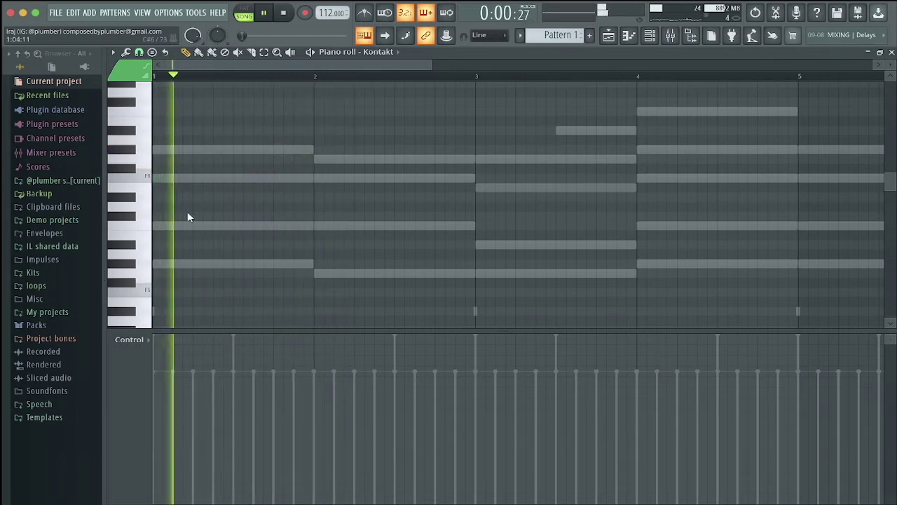
Try a Kontakt line of F6, G#6 and G6 spread across bar 1 with short note lengths
key("space")
left_click(158, 264)
key("space")
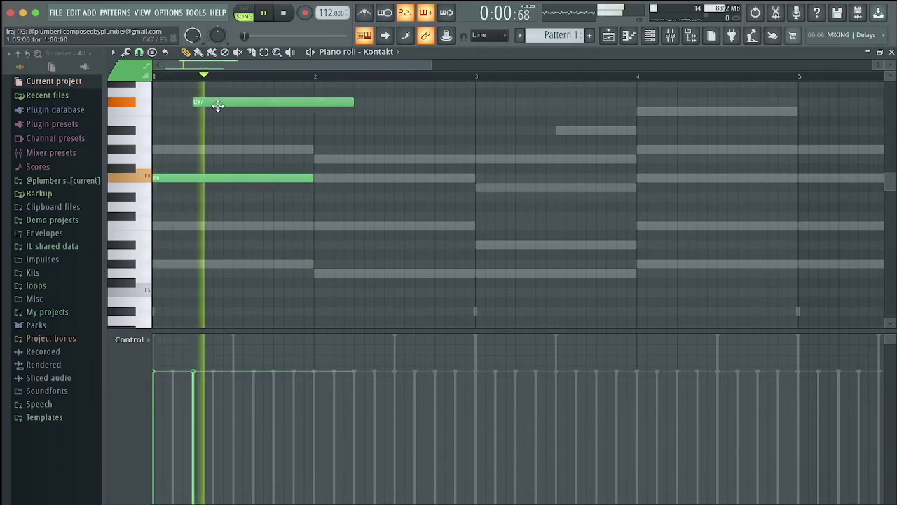
key("space")
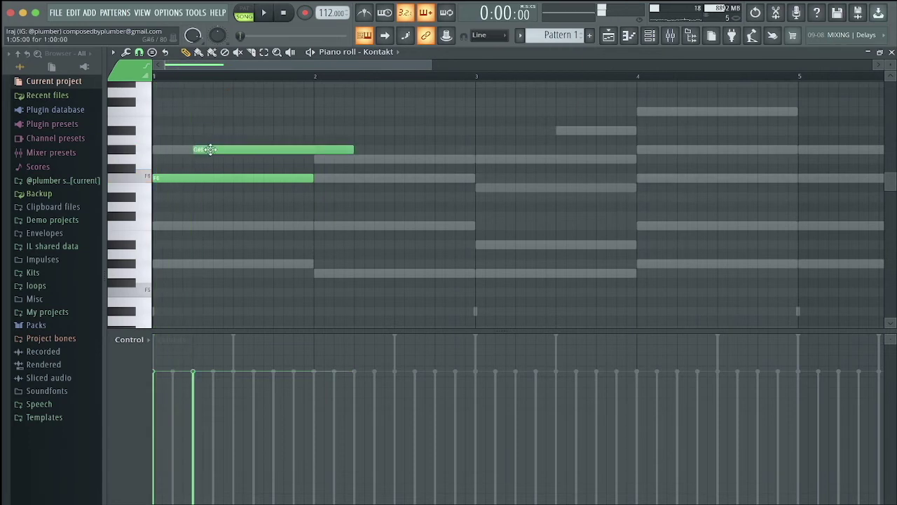
key("space")
left_click(237, 159)
key("shift+d")
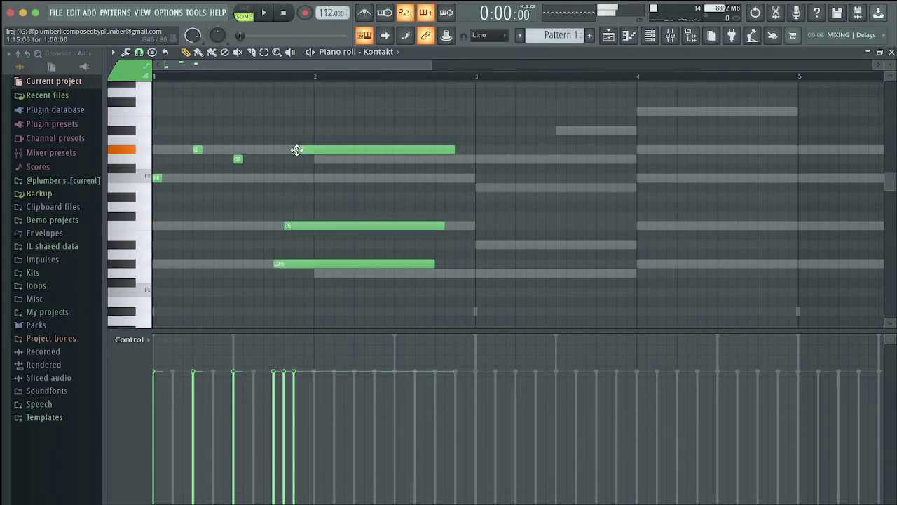
Try short G#5, C6 and C7 notes at the end of bar 1, and clear the Kontakt notes
key("space")
left_click_drag(297, 149, 297, 110)
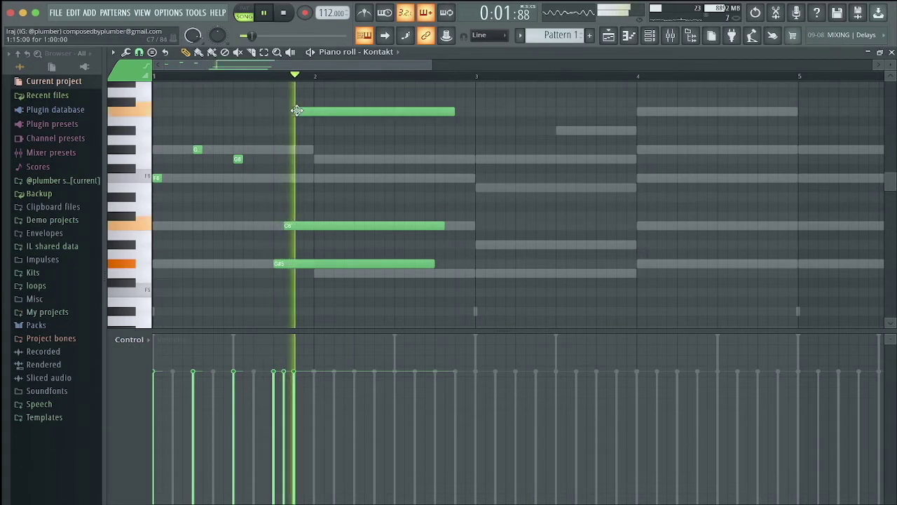
key("ctrl+z")
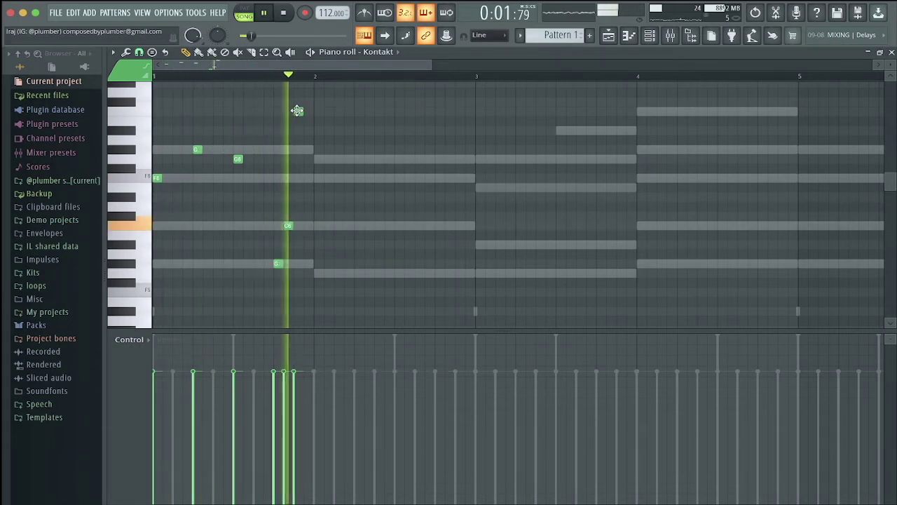
scroll(264, 321, "down", 3)
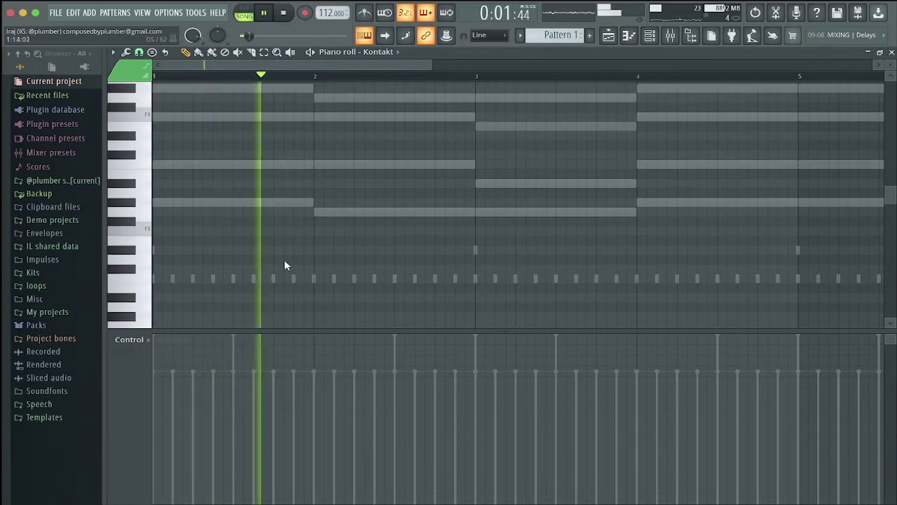
Draw short F7, C#7 and C7 Kontakt notes in bar 1, placing C#7 on step 5 and C7 on step 7
scroll(281, 238, "up", 5)
key("space")
left_click(155, 120)
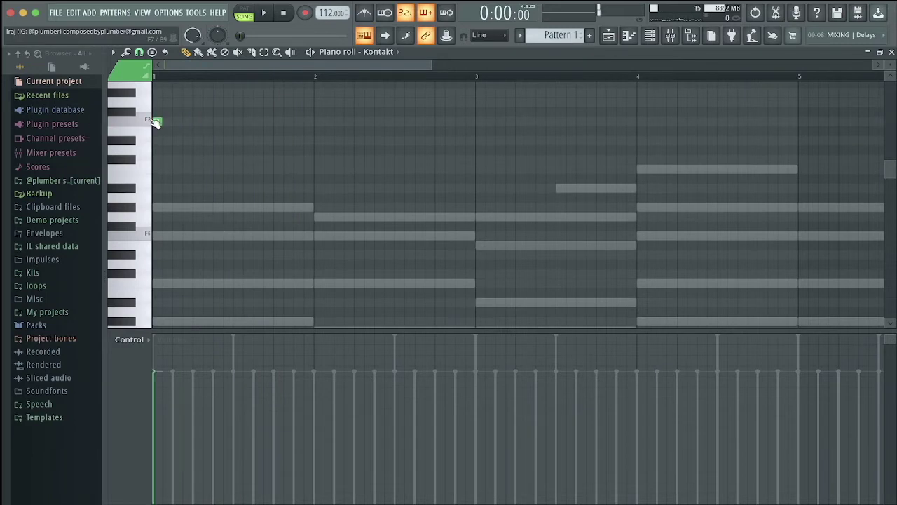
key("space")
key("space")
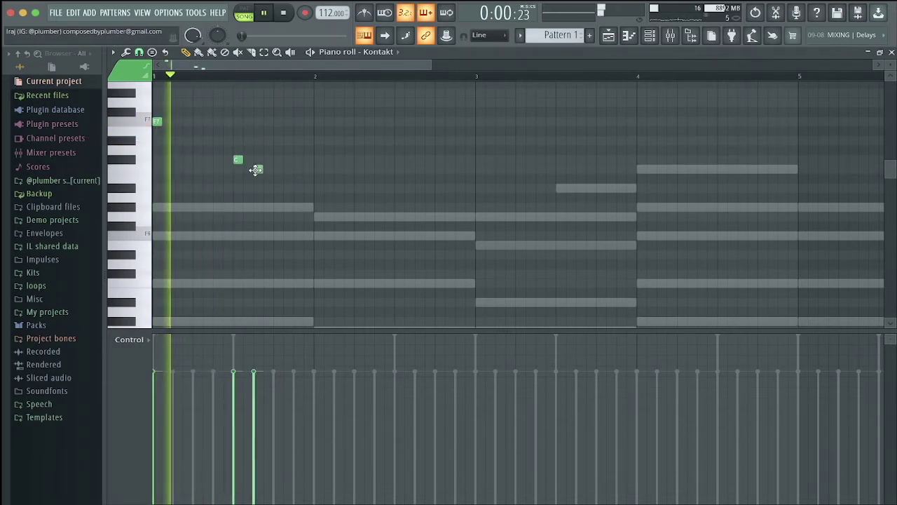
key("space")
left_click_drag(273, 183, 212, 147)
key("space")
Add short G6 and G#6 notes at the end of bar 1 and a half-bar C7 at the start of bar 2
key("space")
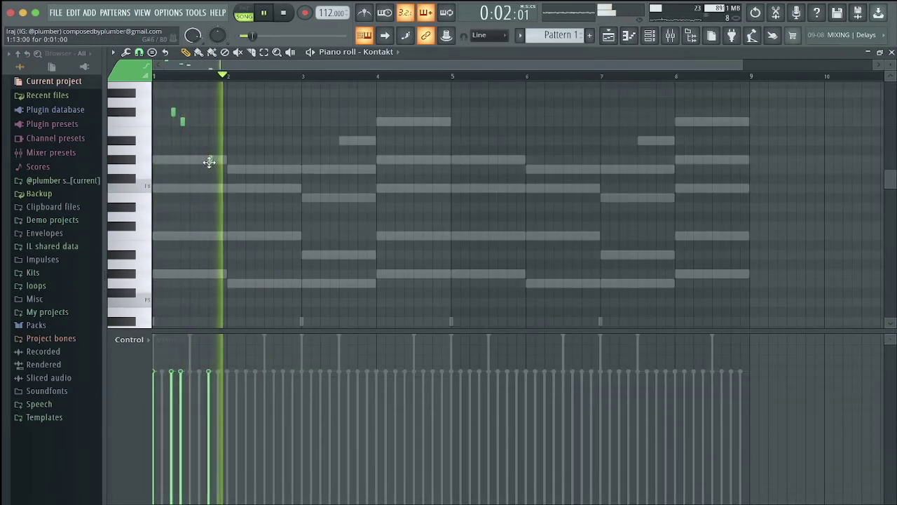
scroll(211, 166, "up", 3)
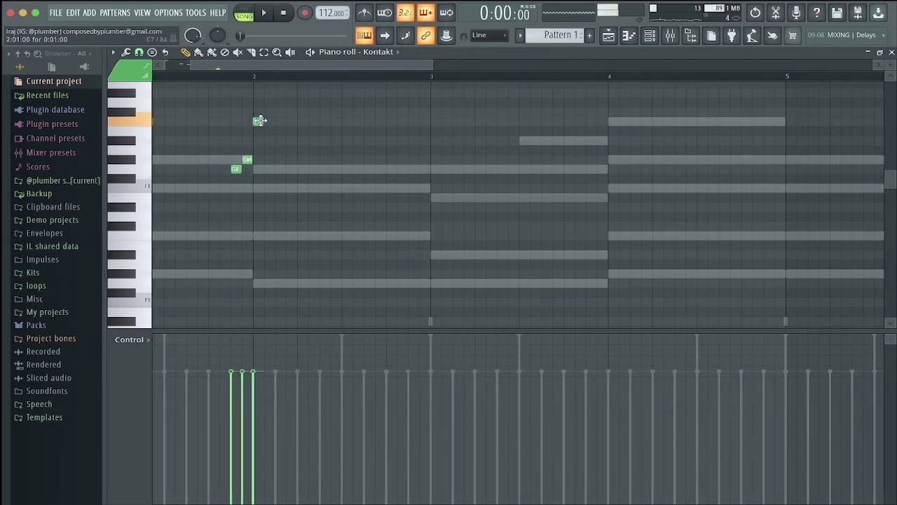
left_click_drag(300, 120, 297, 119)
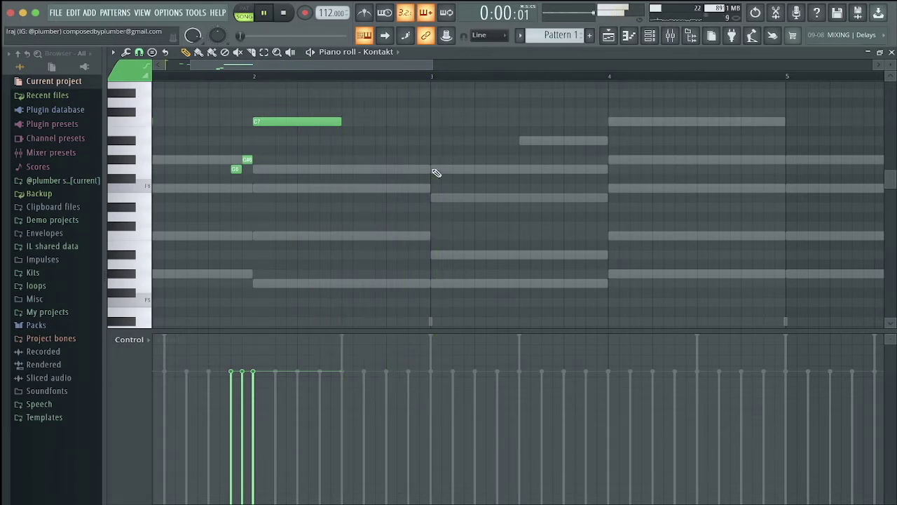
Duplicate the Kontakt phrase from bars 1–2 into bars 3–4
scroll(436, 174, "down", 2)
left_click_drag(367, 76, 154, 76)
key("ctrl+b")
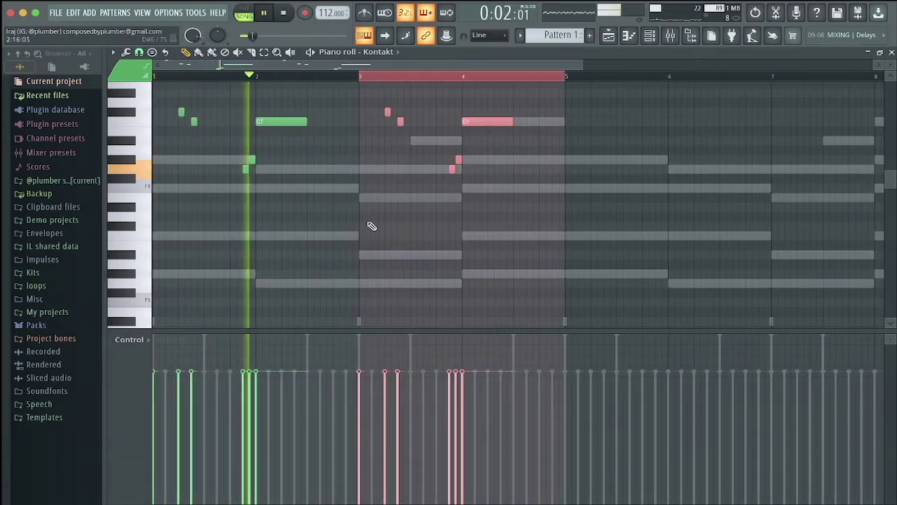
Transpose only the duplicated phrase in bars 3–4 down five semitones so it starts on C7, and play it back
scroll(391, 205, "up", 1)
right_click(391, 205)
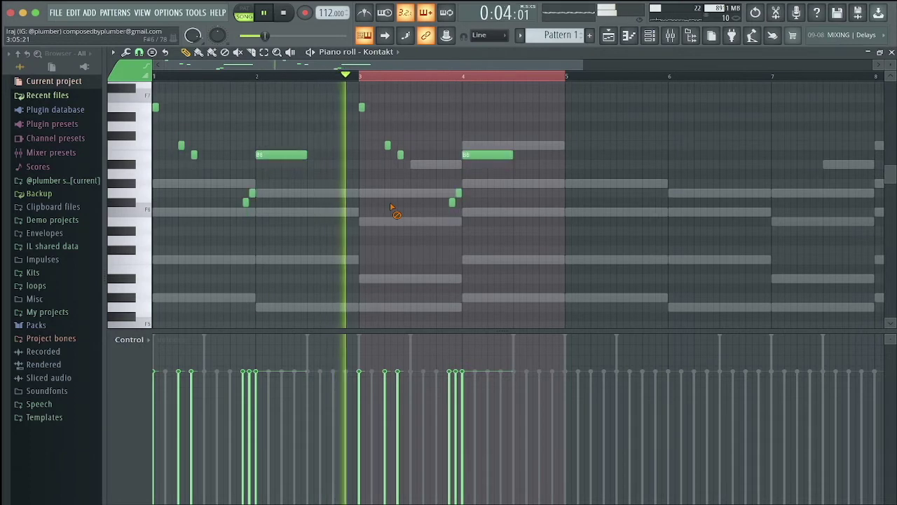
left_click_drag(353, 87, 578, 258)
key("space")
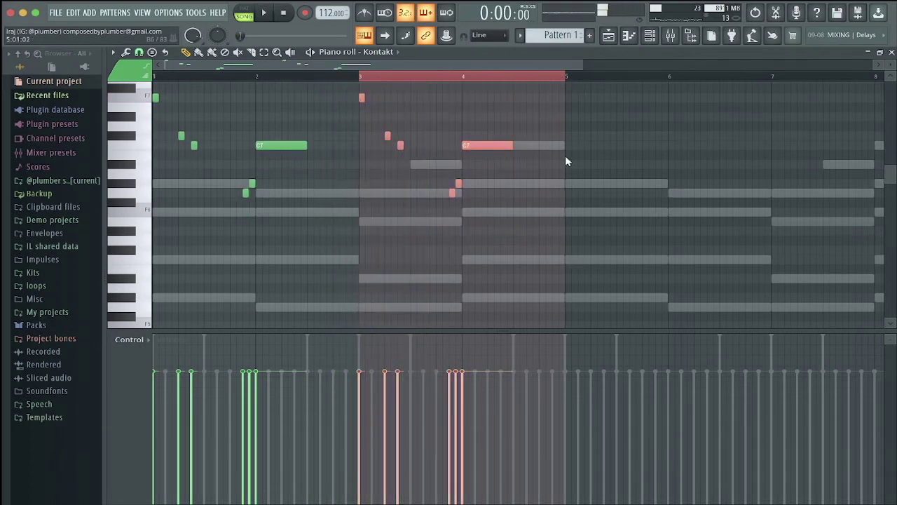
key("shift+Down")
key("shift+Down")
key("shift+Down")
key("Down")
key("Down")
key("space")
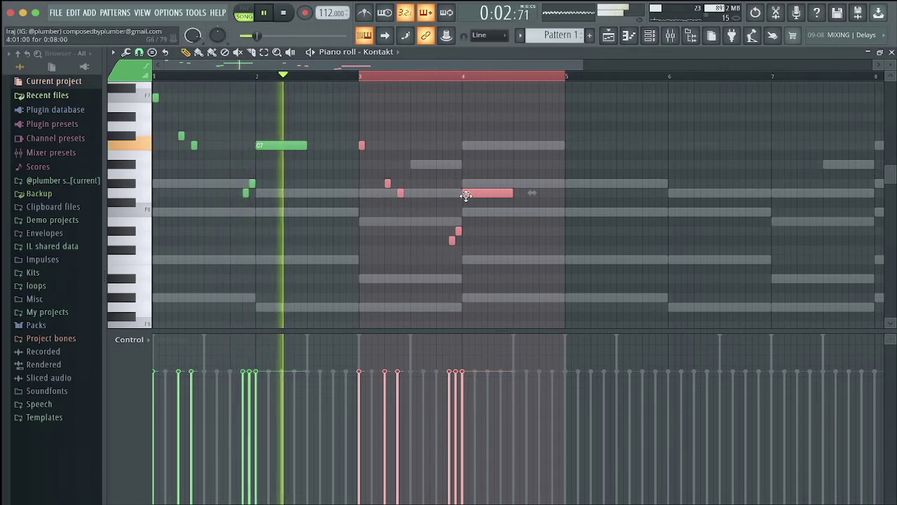
Raise the last three notes of the duplicated phrase in bars 3–4 to E6, F6 and A6, and replay it
key("Up")
key("Up")
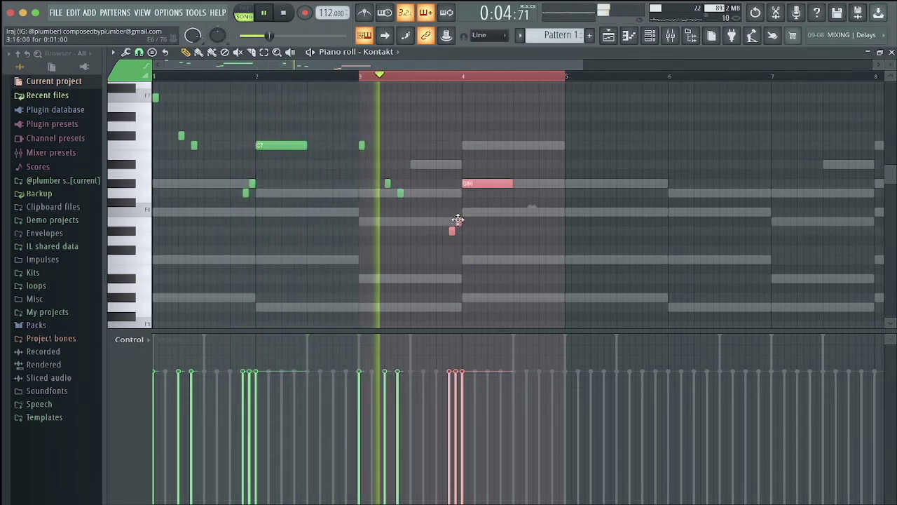
key("space")
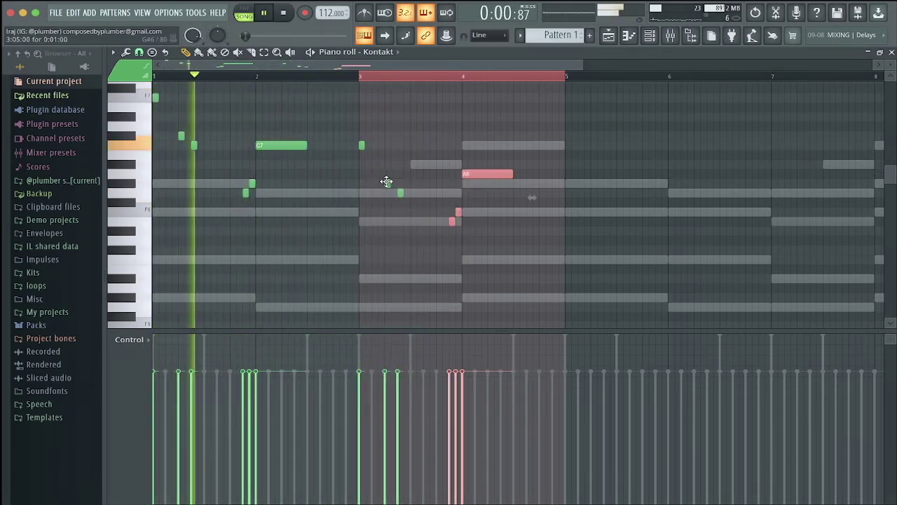
Lower the two short notes in the middle of bar 3 to F6 and E6, discarding the stray note drawn between them
left_click(386, 182, "super")
key("shift+Down")
left_click(400, 192)
key("Down")
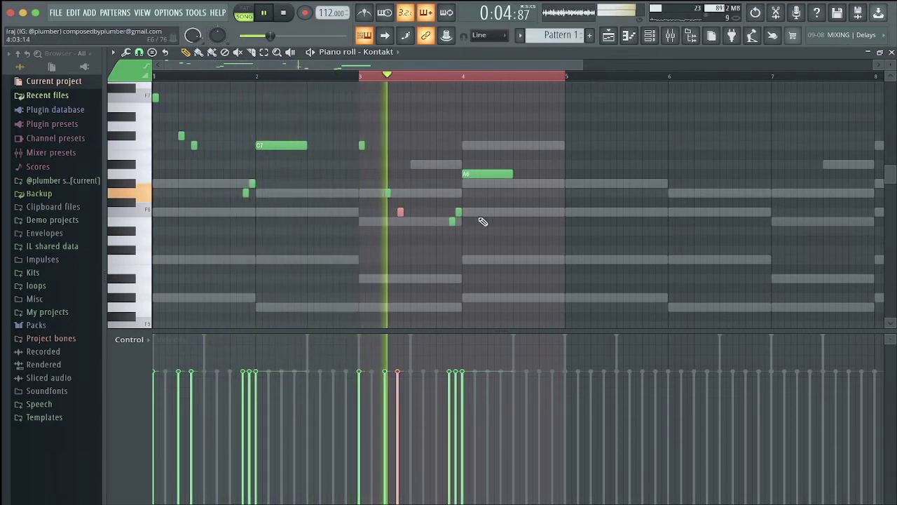
left_click(384, 202)
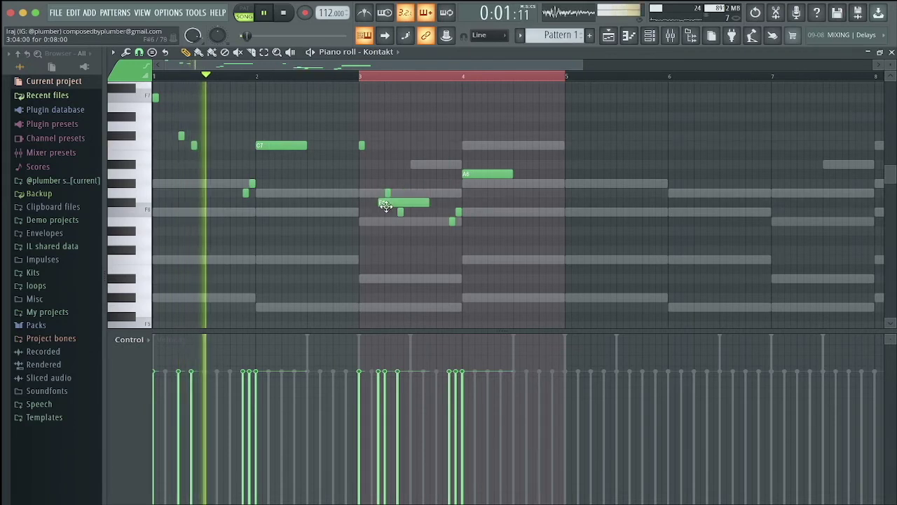
key("ctrl+z")
left_click_drag(387, 194, 388, 214)
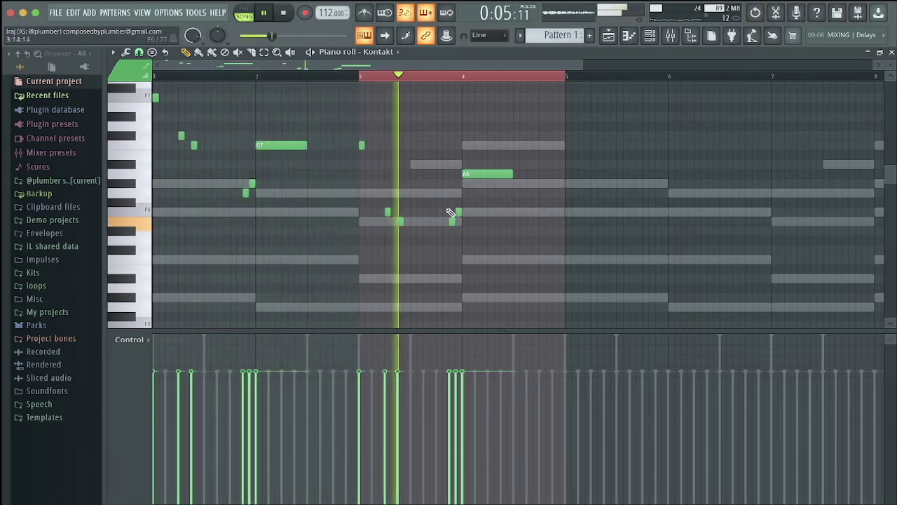
Raise the two short mid-bar notes in bar 3 three semitones to G#6 and G6, and replay the phrase
key("space")
key("shift+Up")
key("shift+Up")
key("shift+Up")
key("space")
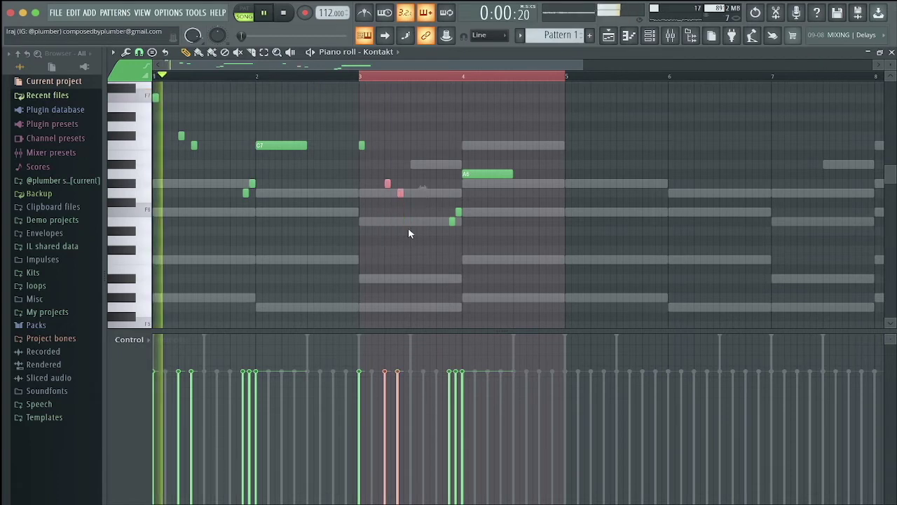
Replace the notes in bars 3–4 with short C#7, C7 and A#6 notes on steps 1, 5 and 7 of bar 3
left_click(379, 138, "ctrl")
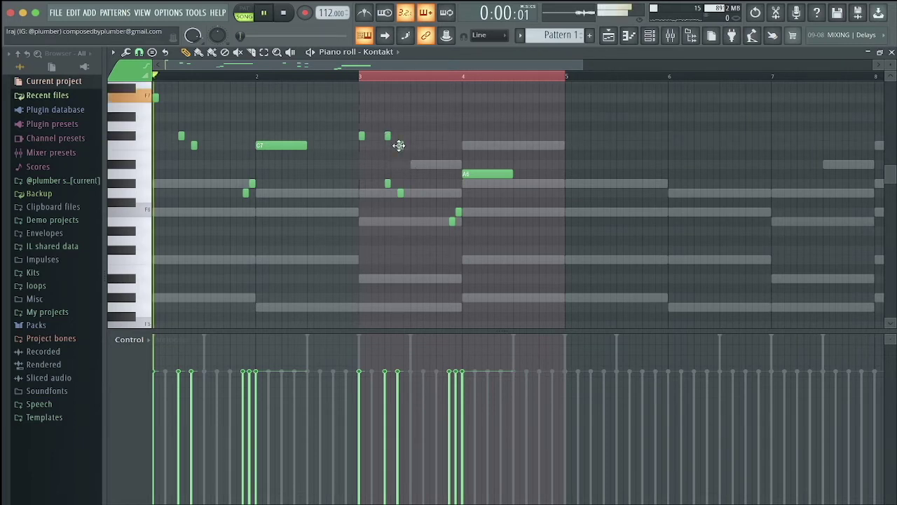
left_click_drag(380, 161, 485, 166)
key("Delete")
key("Delete")
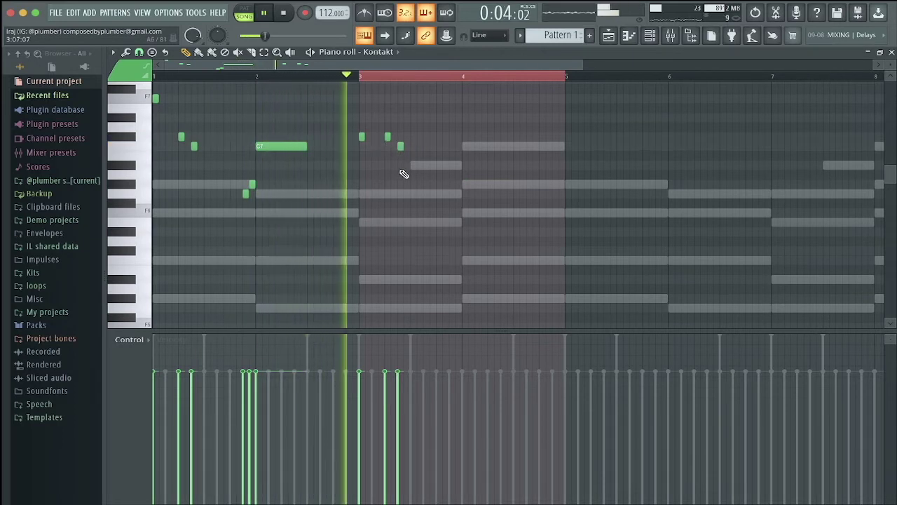
key("space")
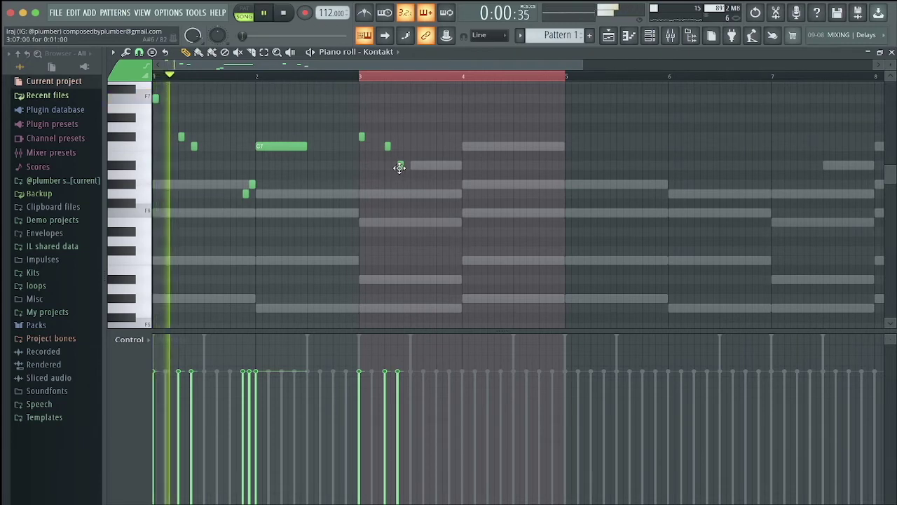
mouse_move(404, 169)
left_mouse_down()
mouse_move(336, 105)
mouse_move(410, 170)
left_mouse_up()
Copy the G6, G#6 and C7 figure from bars 1–2 into bars 3–4, and repeat it within bar 4 ending on C#7
left_click_drag(234, 204, 305, 126)
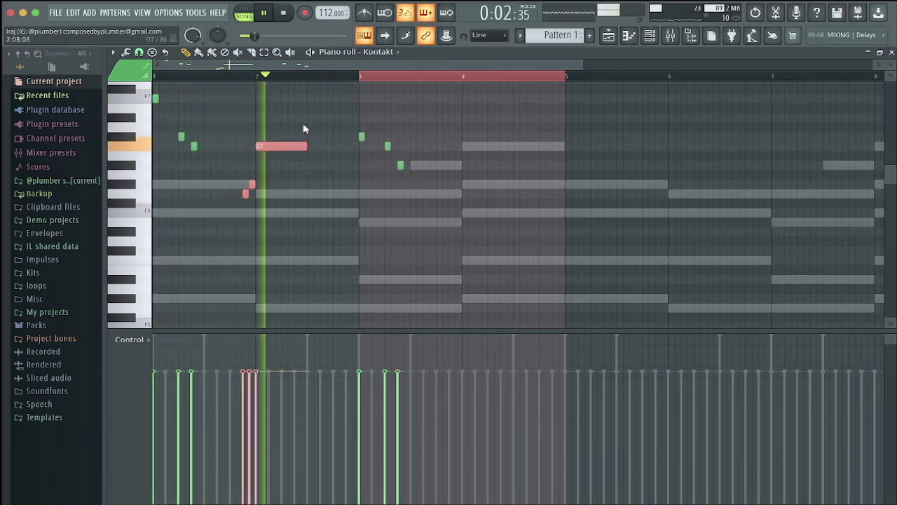
key("ctrl+b")
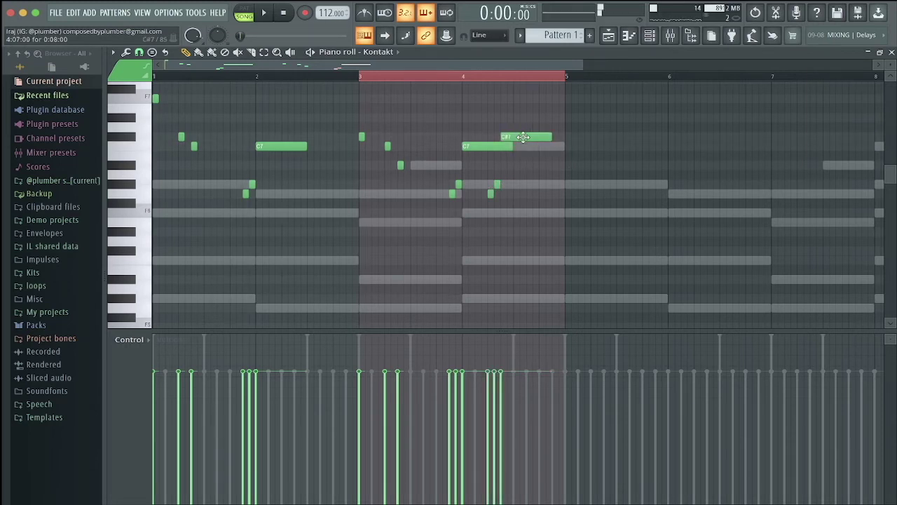
Make the copied figures in bars 3–4 legato and end the final C7, on step 11, at the end of bar 4
left_click_drag(573, 125, 438, 206)
key("super+l")
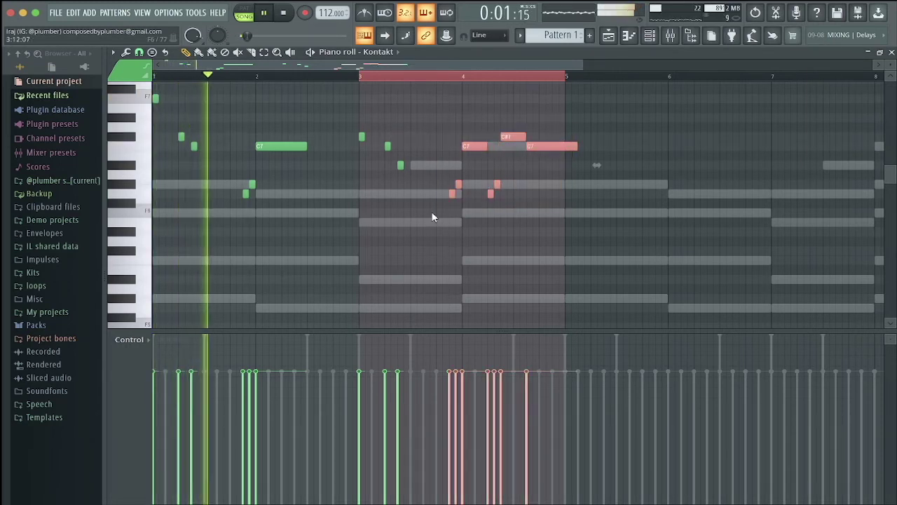
right_click(557, 171)
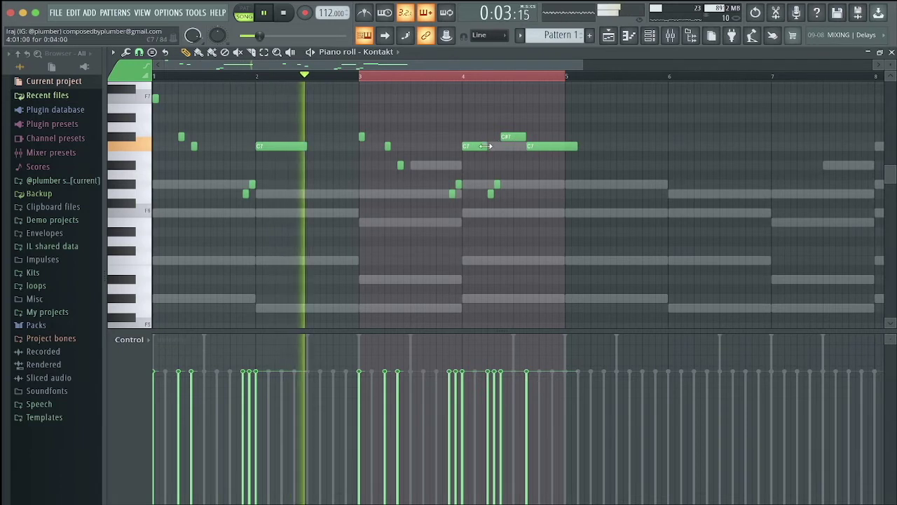
left_click_drag(579, 145, 566, 145)
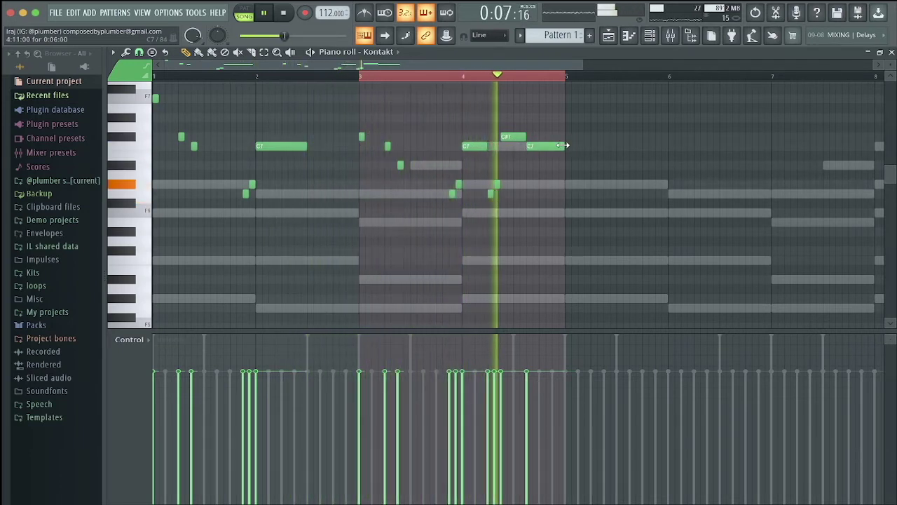
right_click(497, 185)
right_click(491, 193)
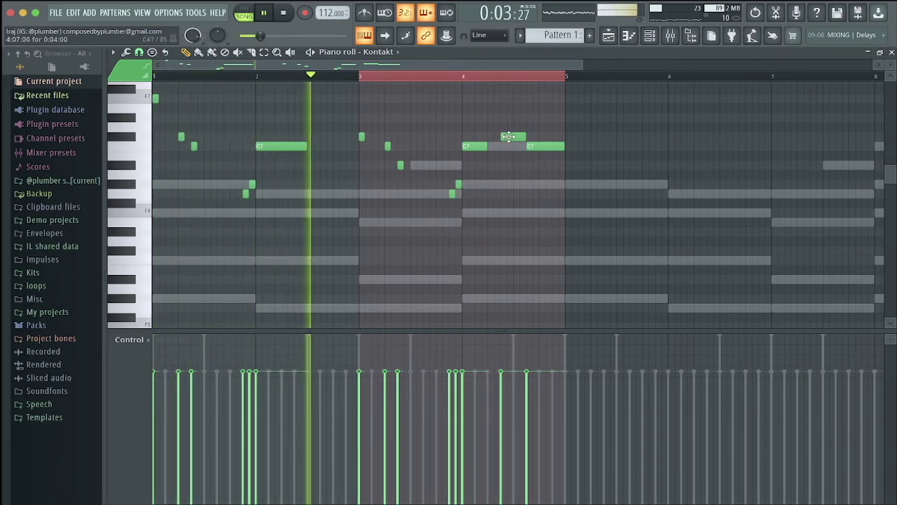
key("super+z")
Rework the later part of bar 4 as G6 and G#6 on steps 7–8, A#6 on step 9 and G#6 on step 13
scroll(498, 162, "up", 3)
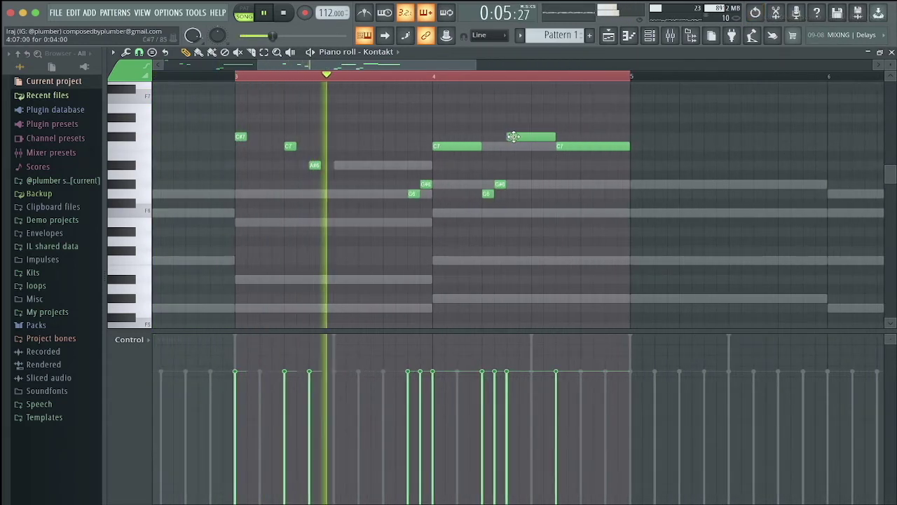
key("space")
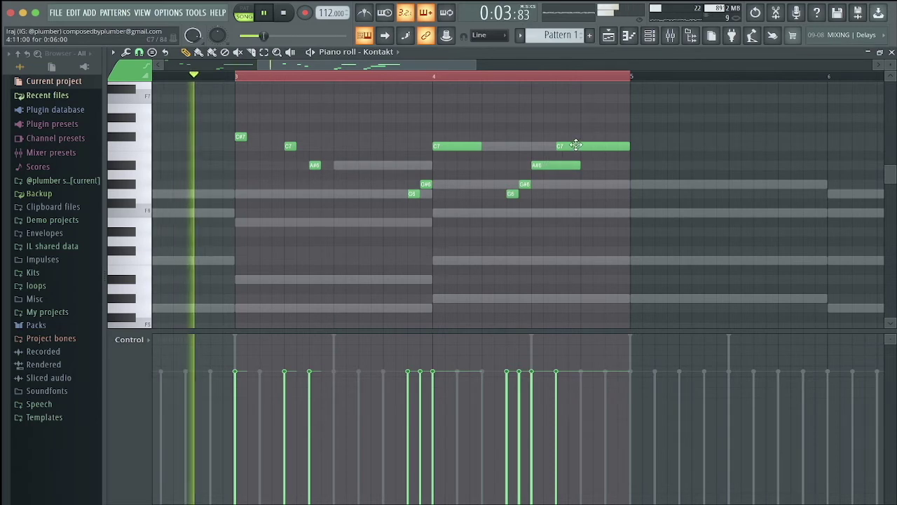
left_click_drag(576, 146, 636, 187)
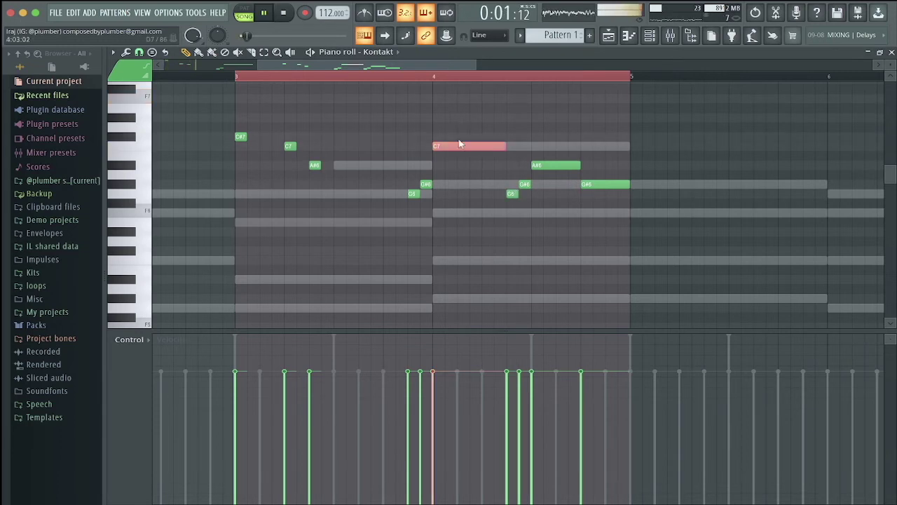
Lower the two short pickup notes on steps 7–8 of bar 4 to F6 and G6
scroll(459, 144, "down", 2)
left_click(496, 193)
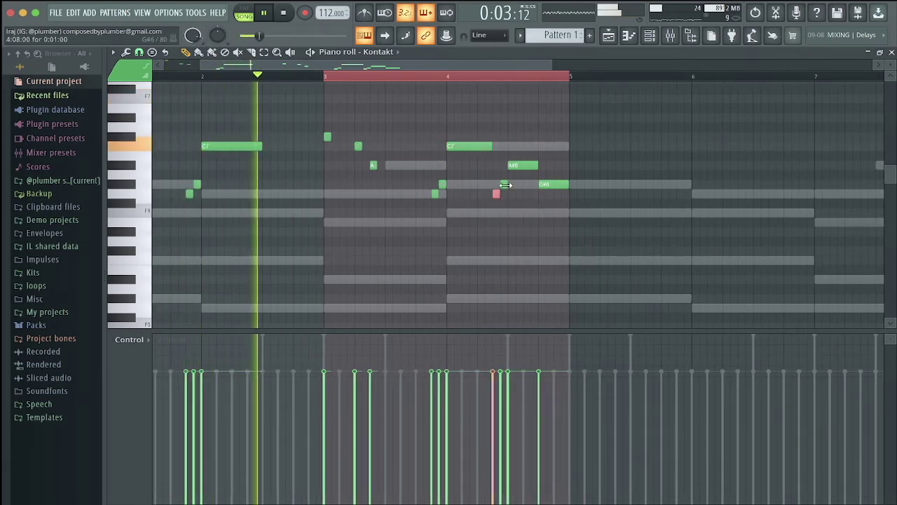
left_click(505, 185, "shift+super")
key("shift+Down")
key("shift+Down")
left_click(504, 202, "super")
key("shift+Up")
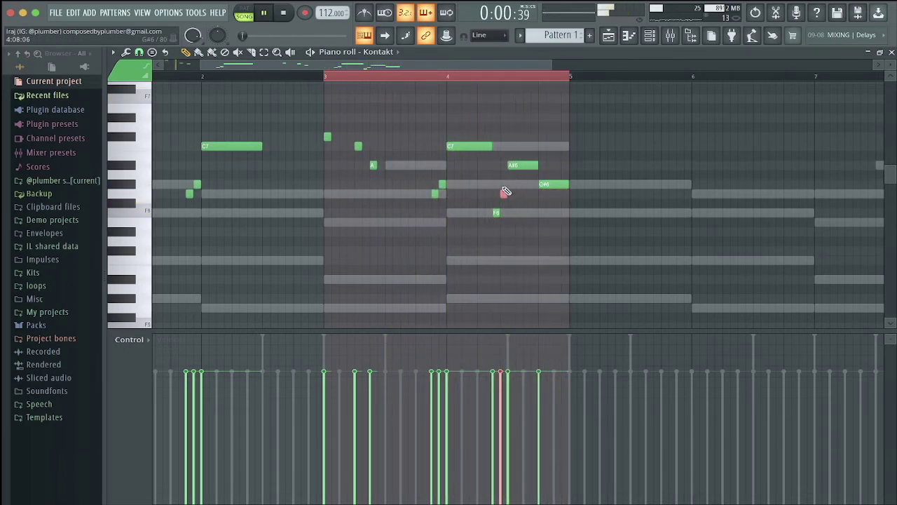
key("shift+Up")
key("shift+Up")
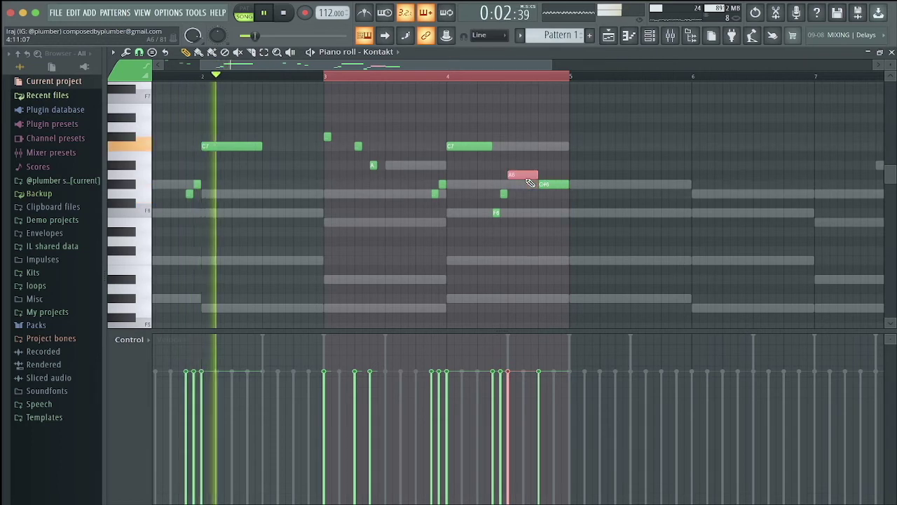
Add a G6 on step 15 of bar 4, and shorten it and the preceding G#6 to one step each
left_click(561, 195)
left_click_drag(569, 207, 517, 164)
key("super+l")
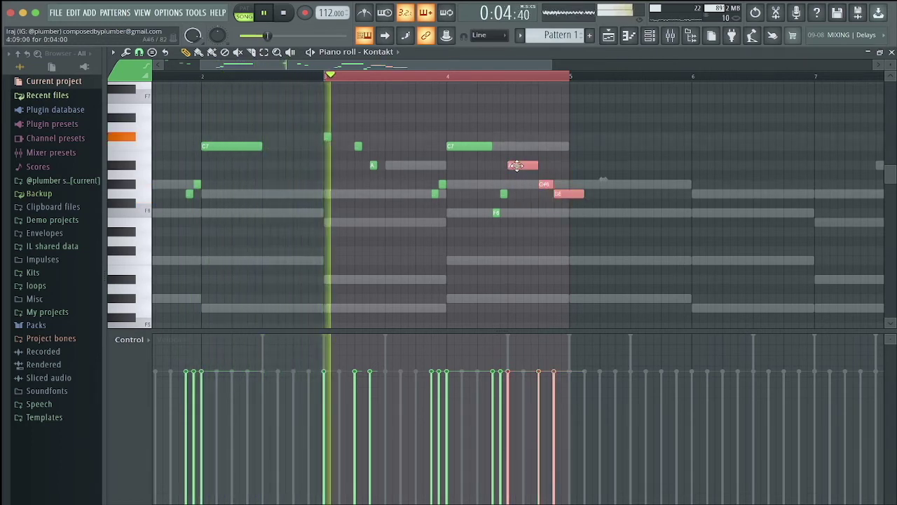
right_click(558, 195)
mouse_move(558, 195)
left_mouse_down()
mouse_move(571, 196)
mouse_move(544, 186)
left_mouse_up()
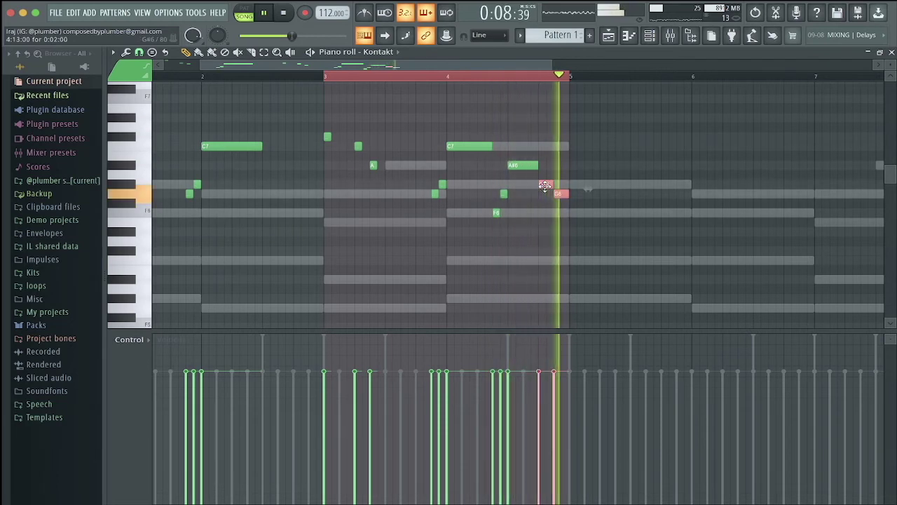
key("space")
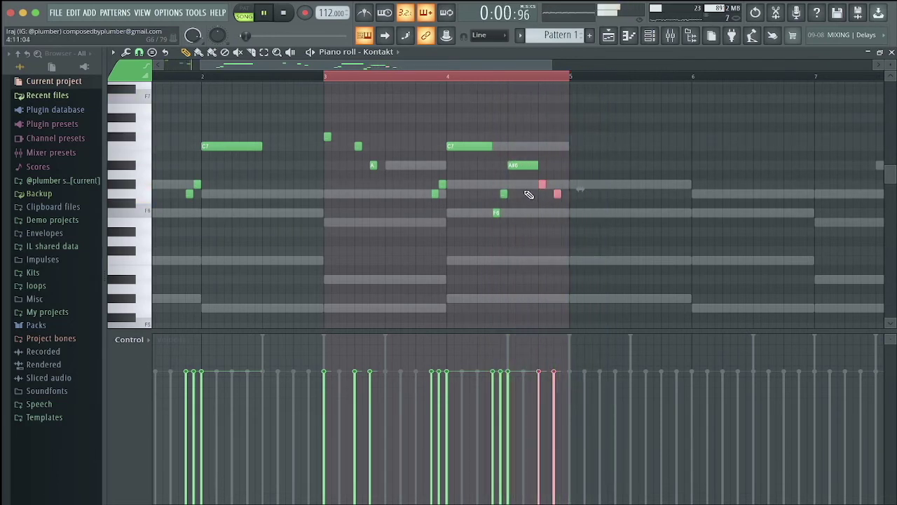
Try the bar 4 pickup notes at G6 and G#6 and the following note at A6, and restore them to F6, G6 and A#6
left_click_drag(513, 185, 493, 218)
key("shift+Up")
key("shift+Up")
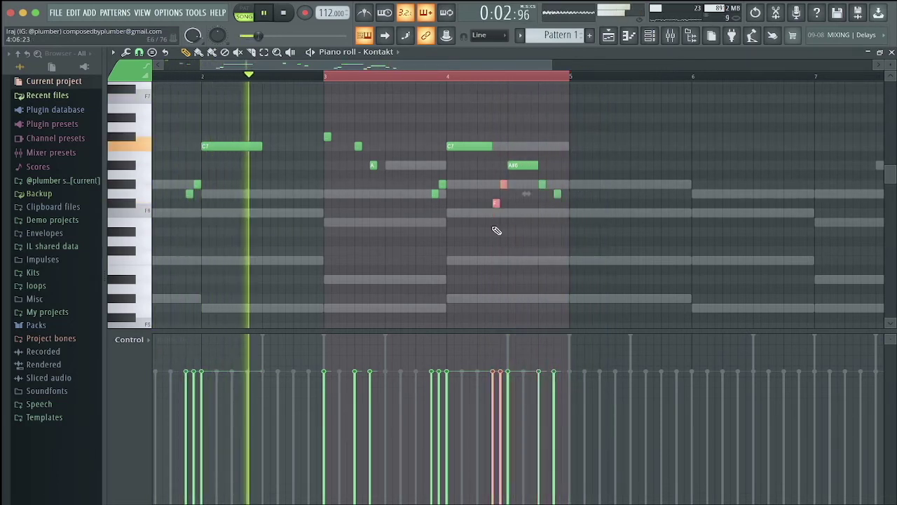
left_click_drag(498, 163, 513, 183)
key("shift+Down")
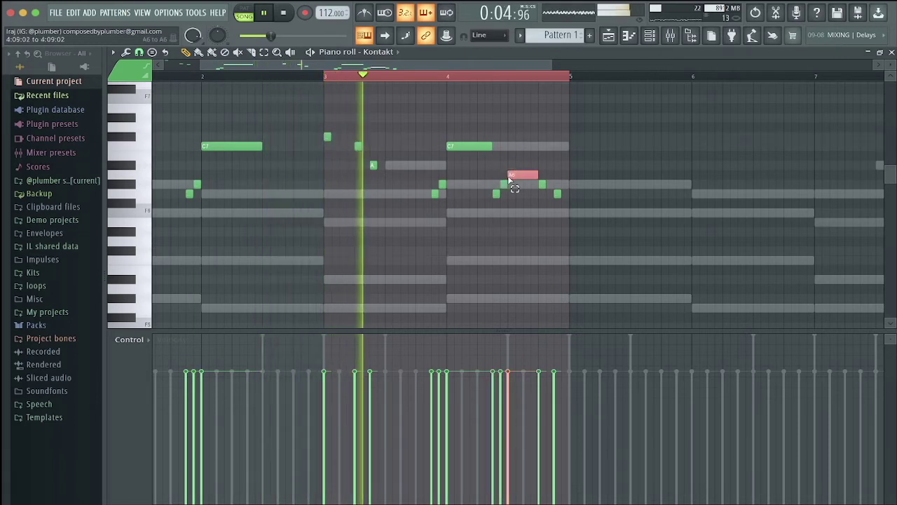
key("shift+Up")
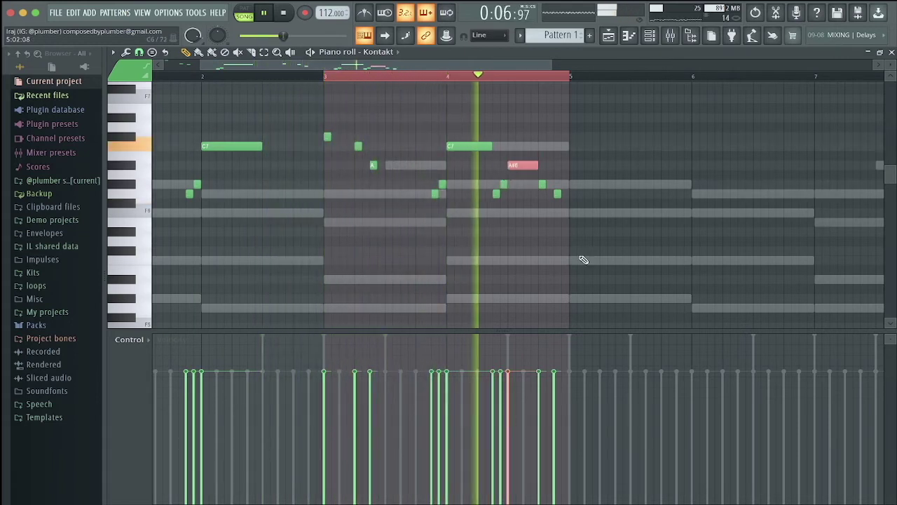
left_click(503, 205, "ctrl")
key("shift+Up")
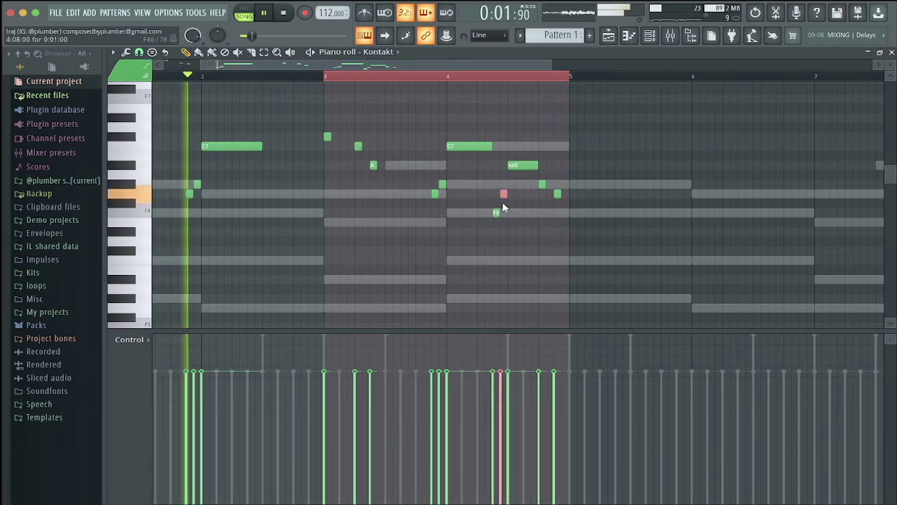
Change the last three notes of bar 4 to G#6, G6 and F6, keeping the final two short, and replay the melody
left_click_drag(525, 164, 568, 194)
scroll(568, 194, "down", 4)
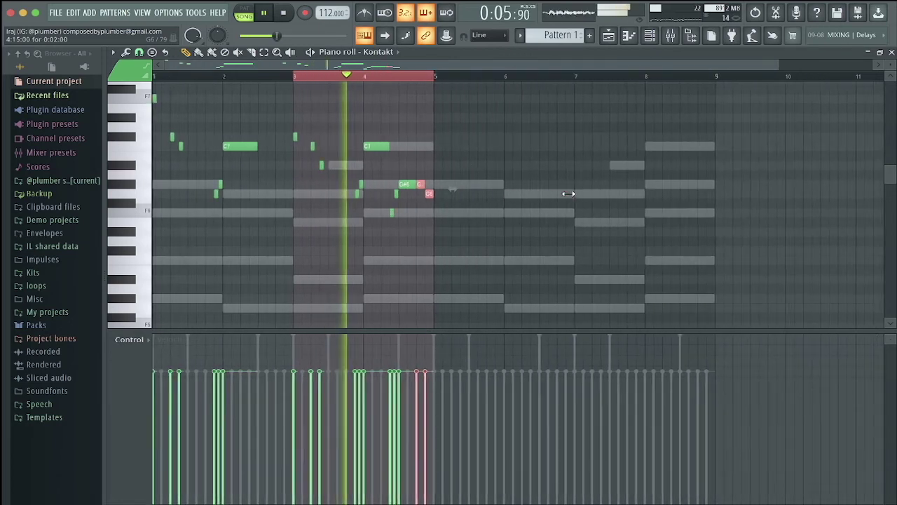
left_click(345, 109, "ctrl")
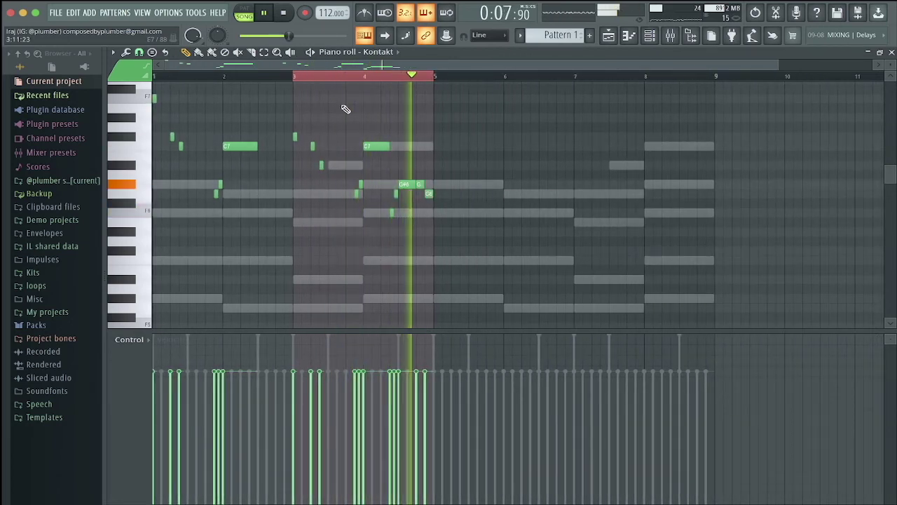
key("space")
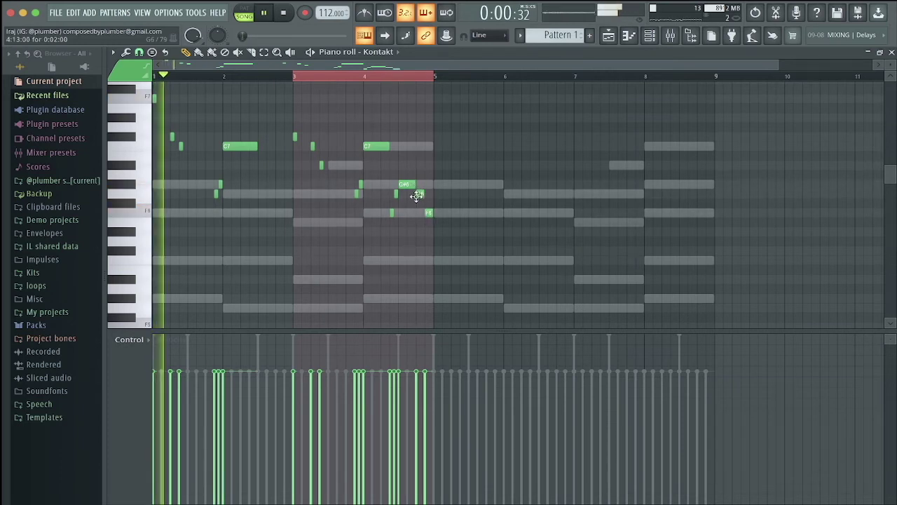
left_click_drag(421, 218, 434, 203)
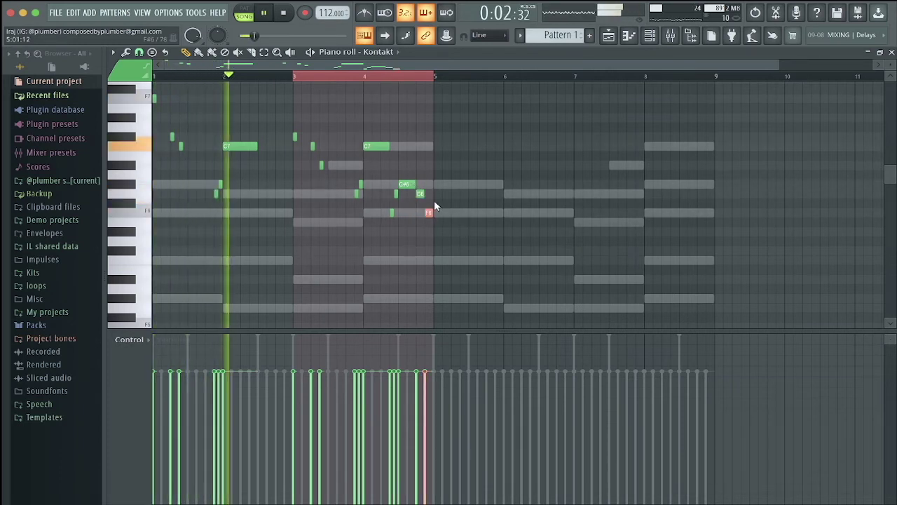
scroll(423, 201, "up", 3)
Duplicate the Kontakt melody from bars 1–4 once into bars 5–8 and clear the note selection
scroll(422, 201, "down", 4)
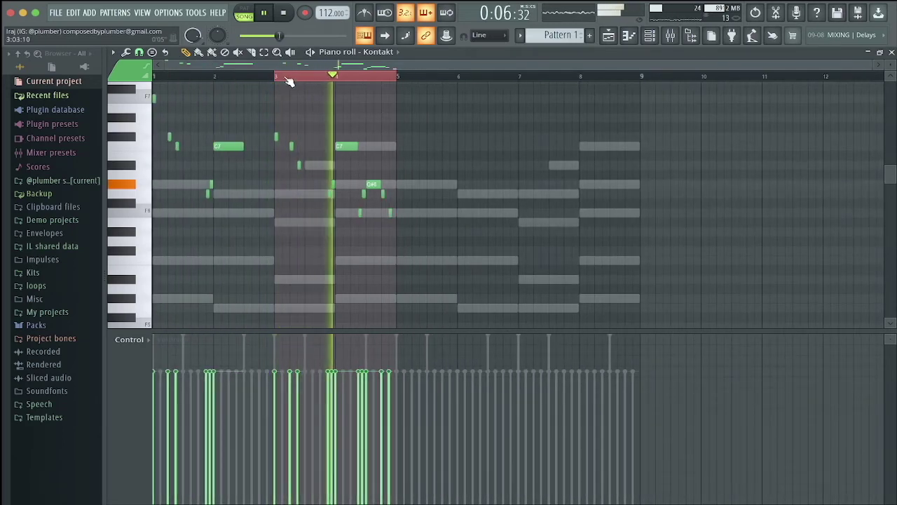
left_click_drag(290, 82, 157, 80)
key("super+b")
key("super+b")
key("super+z")
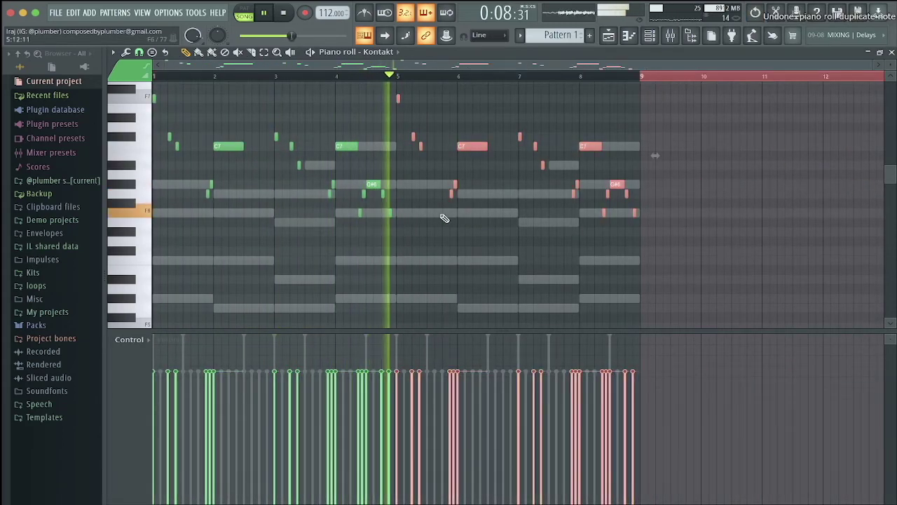
key("ctrl+d")
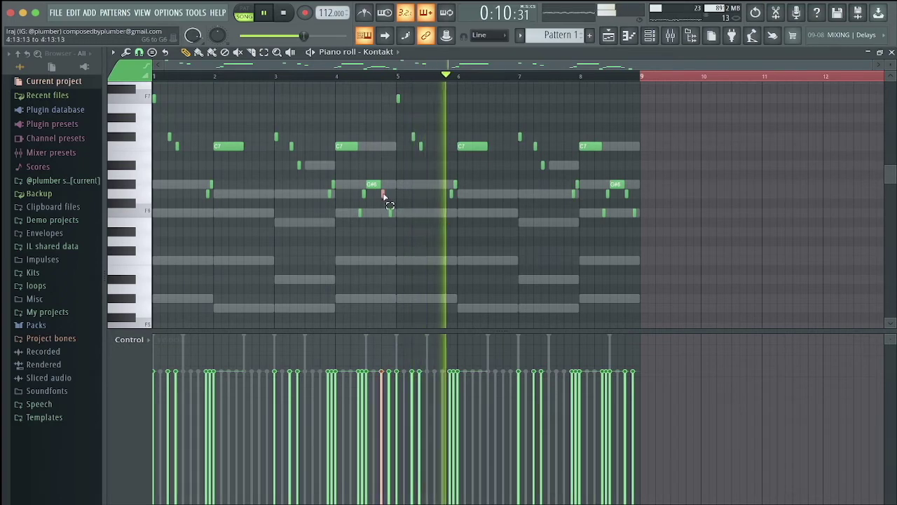
Delete the final F6 notes in bars 4 and 8 and lengthen the preceding G6 notes to the bar ends
scroll(384, 194, "up", 3)
left_click_drag(386, 194, 394, 195)
scroll(388, 199, "down", 3)
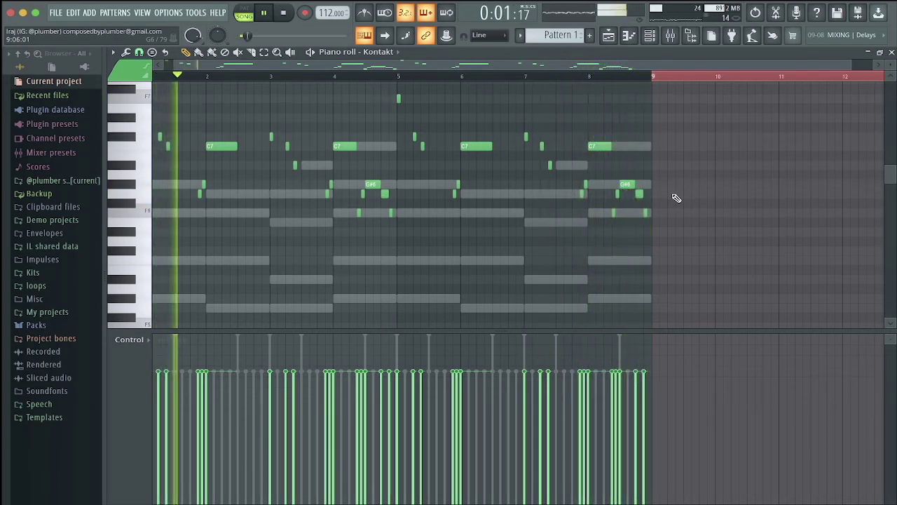
left_click_drag(394, 203, 676, 222)
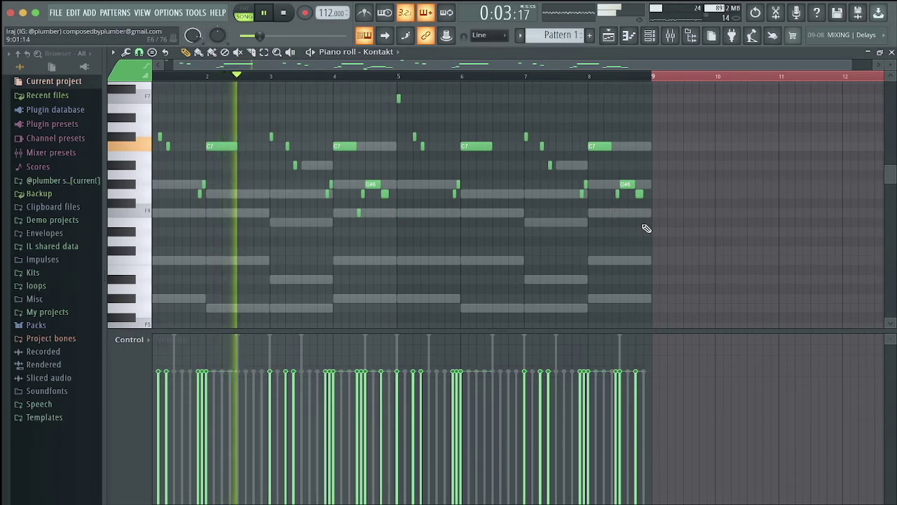
key("Delete")
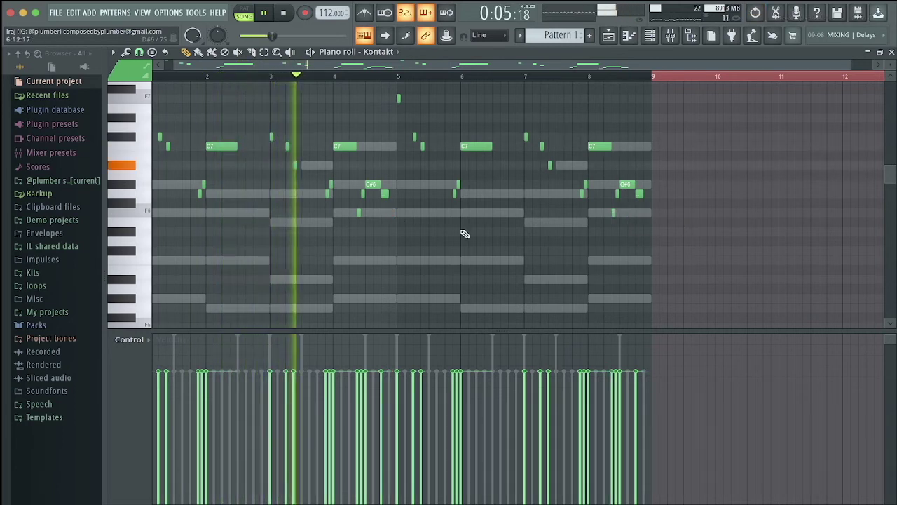
left_click_drag(389, 192, 397, 192)
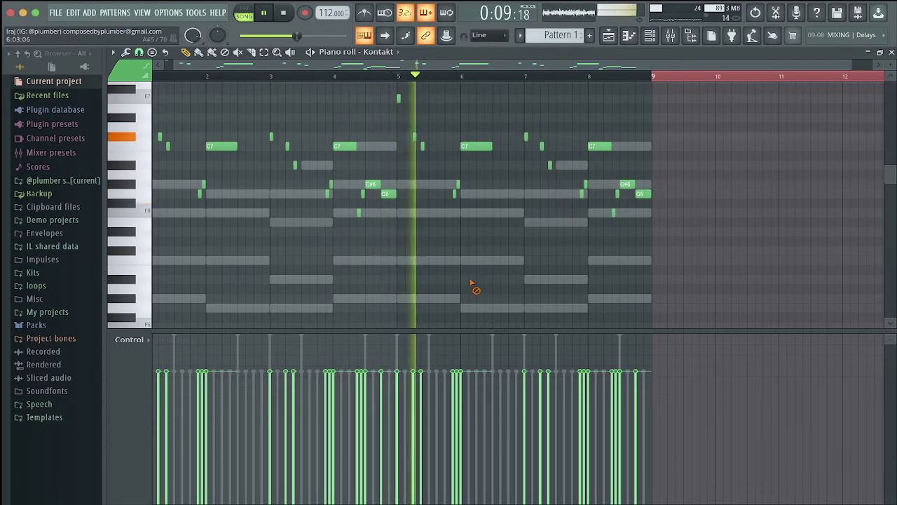
Open the LABS channel's piano roll and add C7, F7, G#7 and G7 on steps 3, 5, 7 and 9 of bar 1
left_click(607, 37)
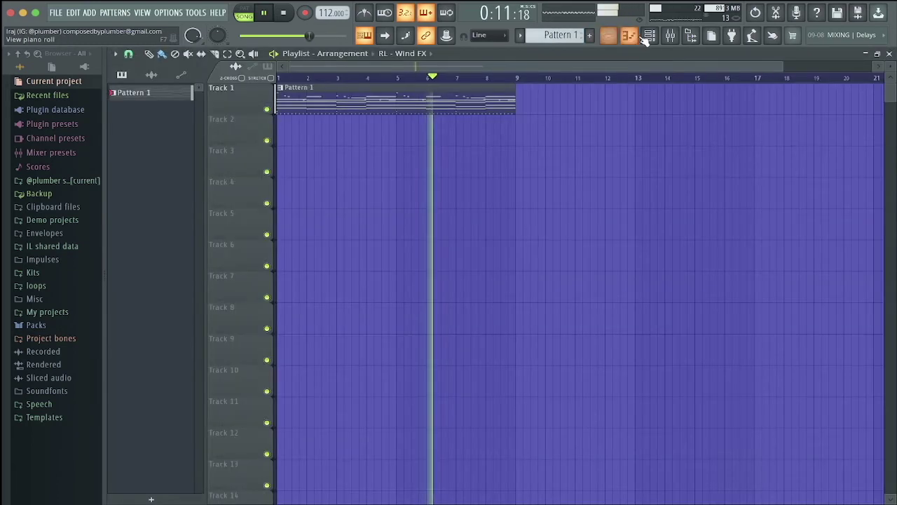
left_click(651, 37)
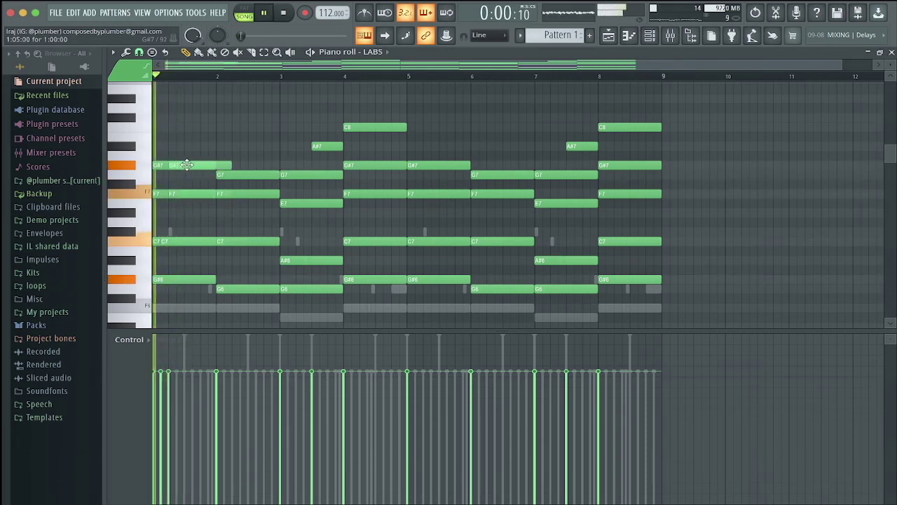
left_click(190, 175)
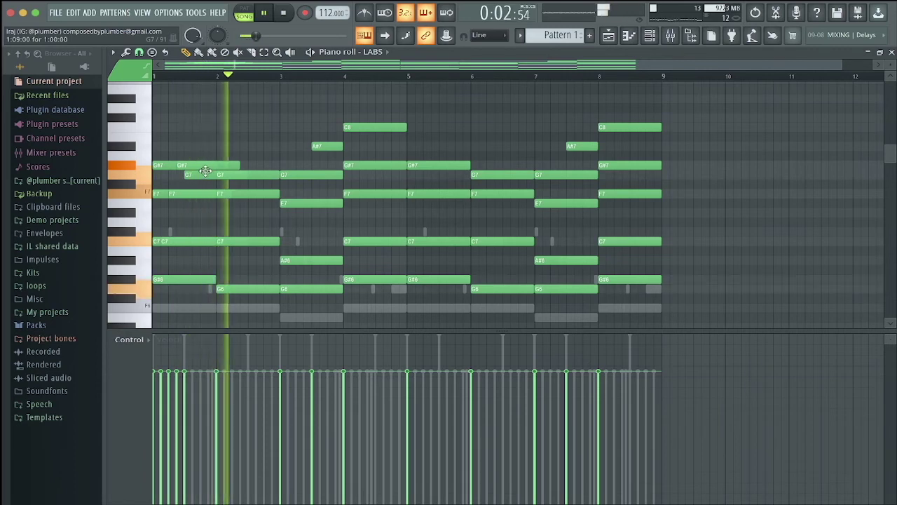
Transpose the LABS notes in bar 1 up an octave and trim off everything extending past the start of bar 2
left_click_drag(212, 151, 163, 287)
key("ctrl+Up")
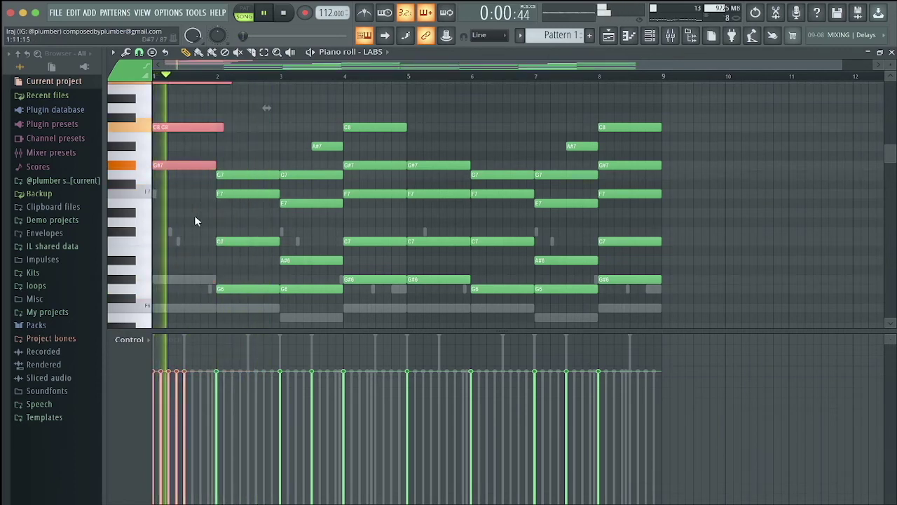
scroll(194, 215, "up", 3)
left_click_drag(219, 217, 218, 70)
key("Delete")
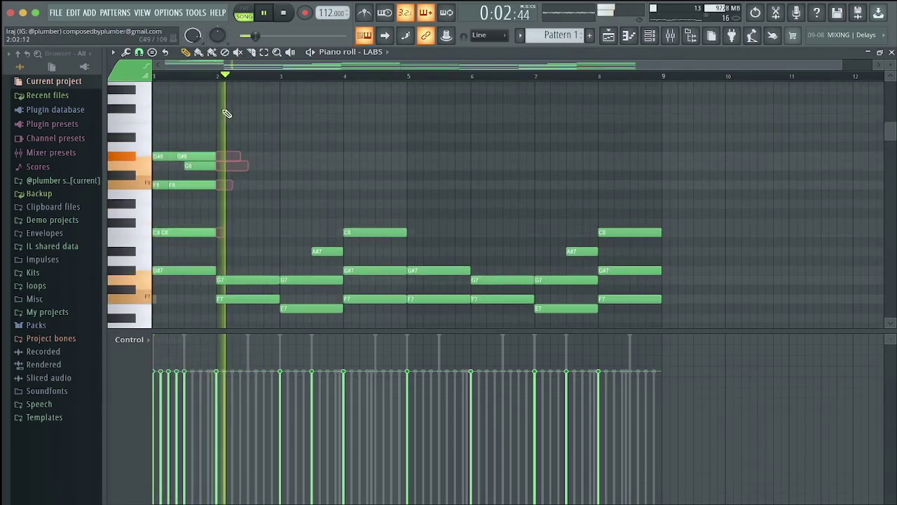
key("space")
key("space")
Transpose the trimmed bar 1 notes back down an octave and replay them
left_click_drag(217, 129, 91, 310)
key("ctrl+Down")
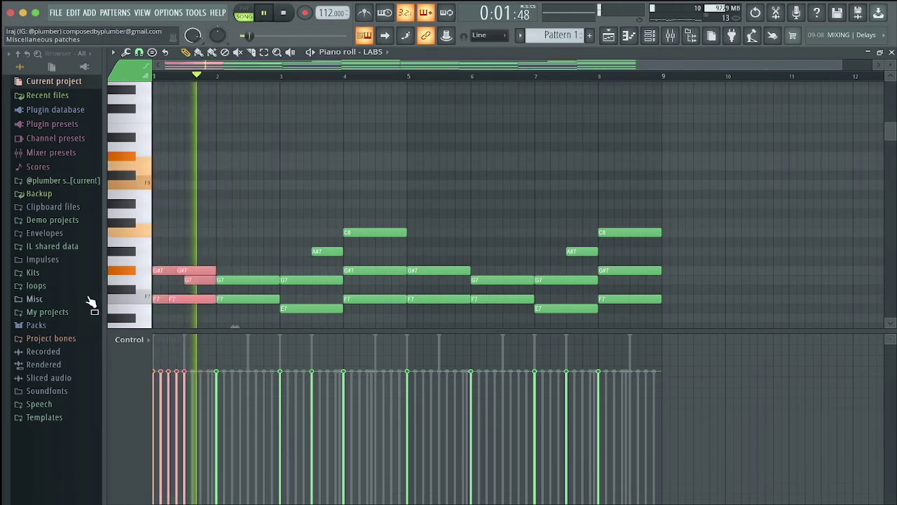
key("space")
key("space")
scroll(232, 267, "down", 3)
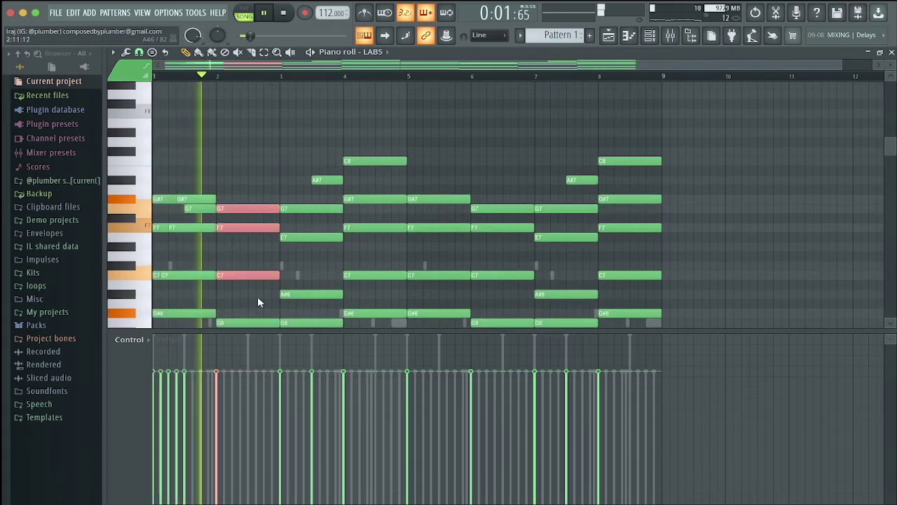
Add a half-bar A#6 on step 9 of bar 2 and staggered A#6, E7, G7 and F7 notes in bar 3
left_click(261, 301)
scroll(266, 255, "down", 2)
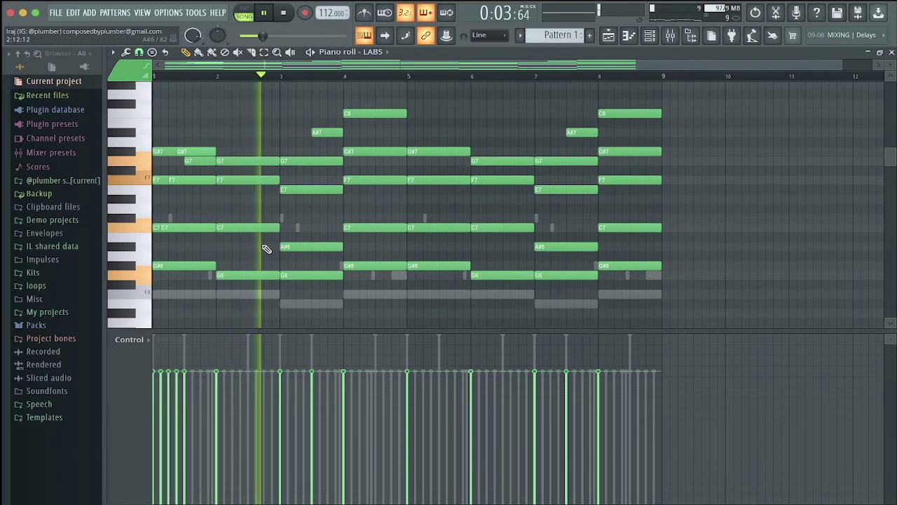
left_click(265, 246)
key("space")
key("space")
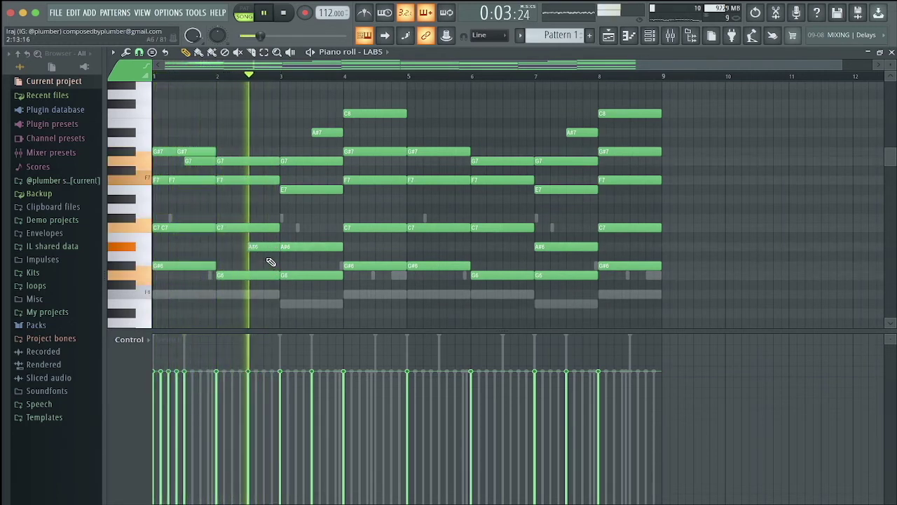
left_click(265, 247)
key("space")
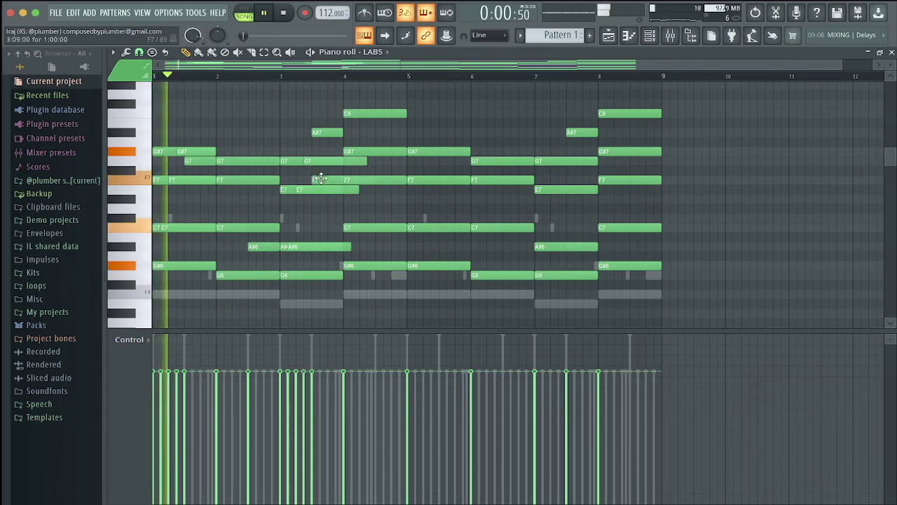
Transpose the bar 3 notes up two octaves and trim off everything extending past the start of bar 4
left_click_drag(334, 148, 297, 295)
key("ctrl+Up")
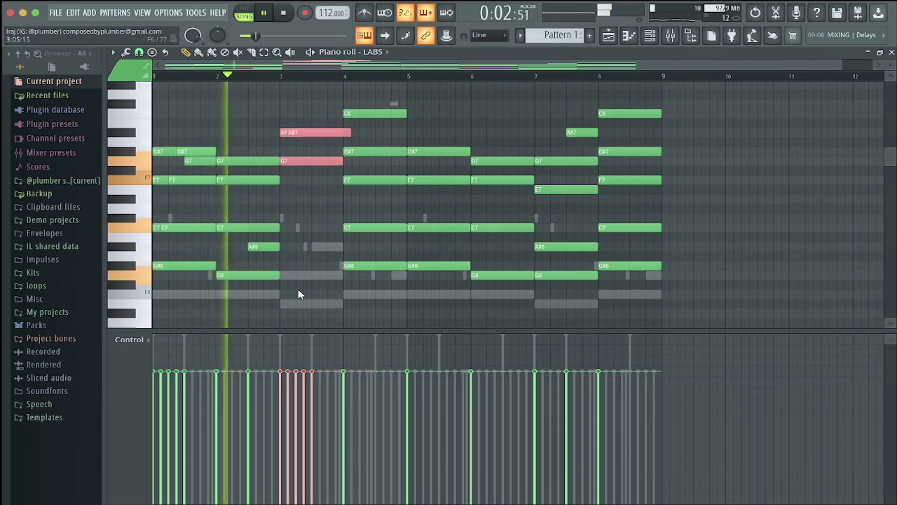
scroll(355, 174, "up", 4)
key("ctrl+Up")
scroll(354, 174, "up", 1)
scroll(358, 178, "up", 1)
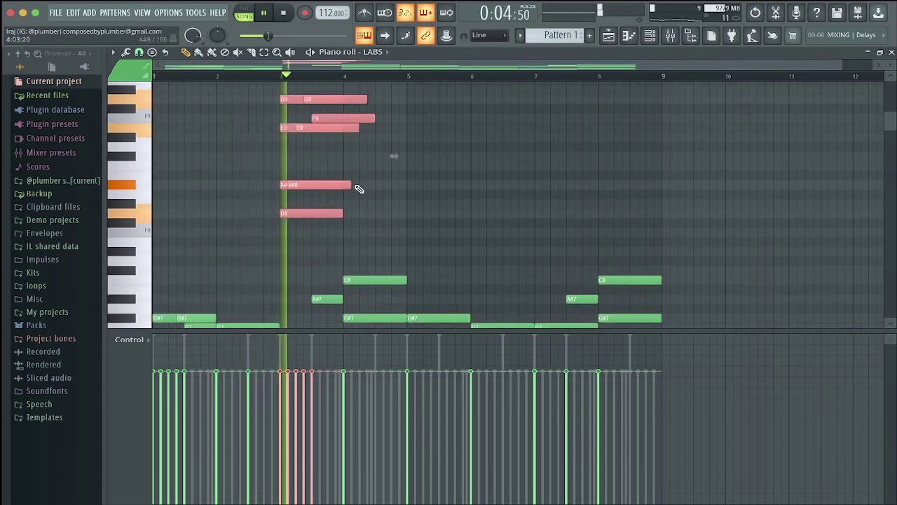
left_click_drag(354, 220, 276, 216)
key("Delete")
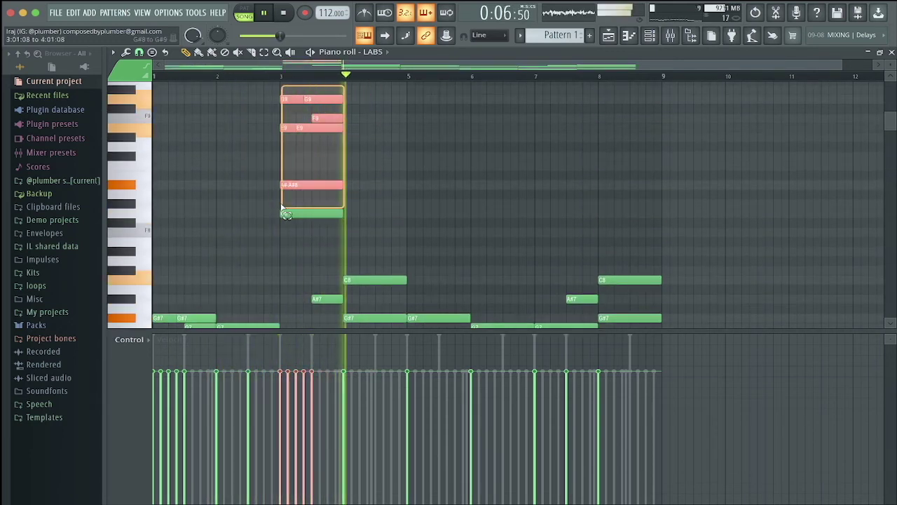
Transpose the trimmed bar 3 notes back down two octaves
key("ctrl+Down")
key("ctrl+Down")
scroll(388, 177, "down", 5)
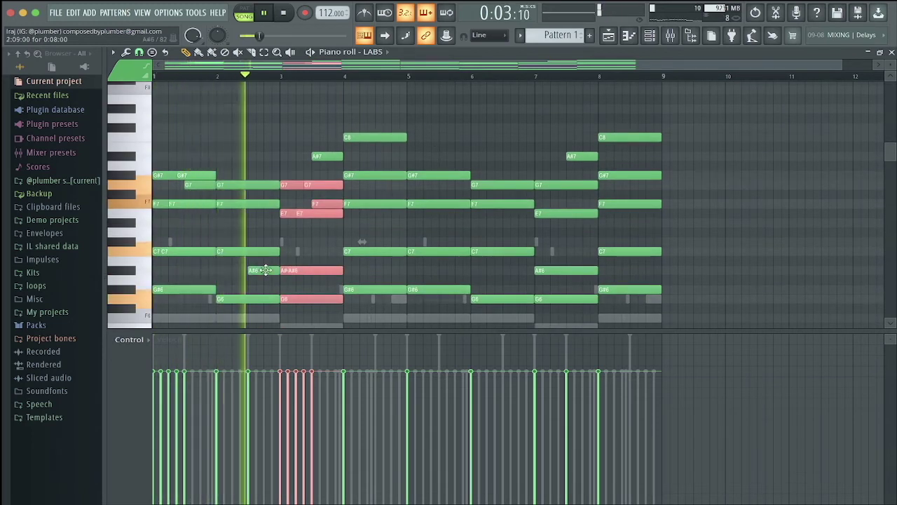
Try a half-bar A#6 on step 9 of bar 4
left_click(390, 271)
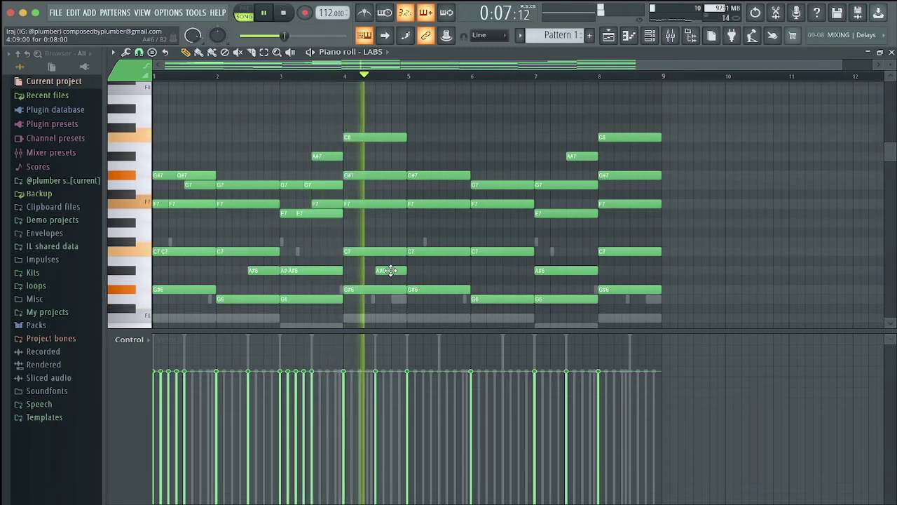
right_click(391, 271)
key("space")
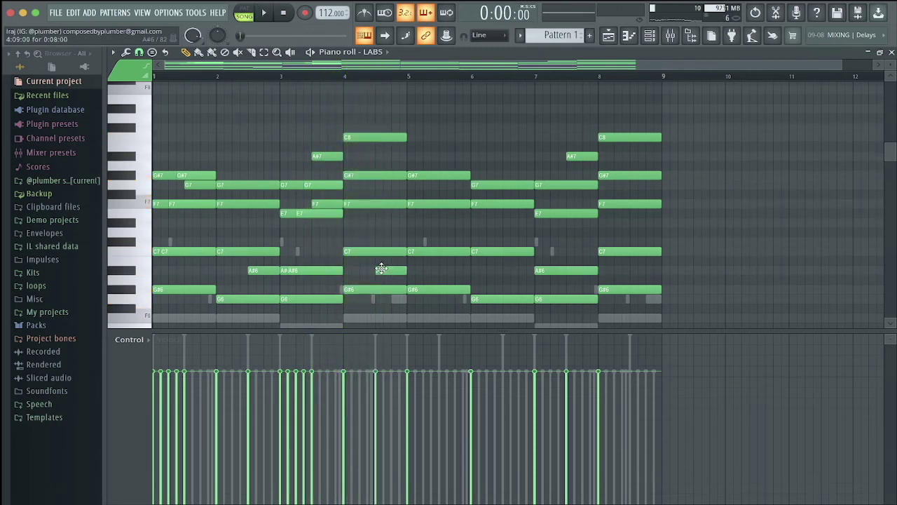
Replace the added A#6 in bar 4 with F7 on step 9 and G7 on step 13, and delete the A#7 from bar 3
right_click(378, 187)
key("space")
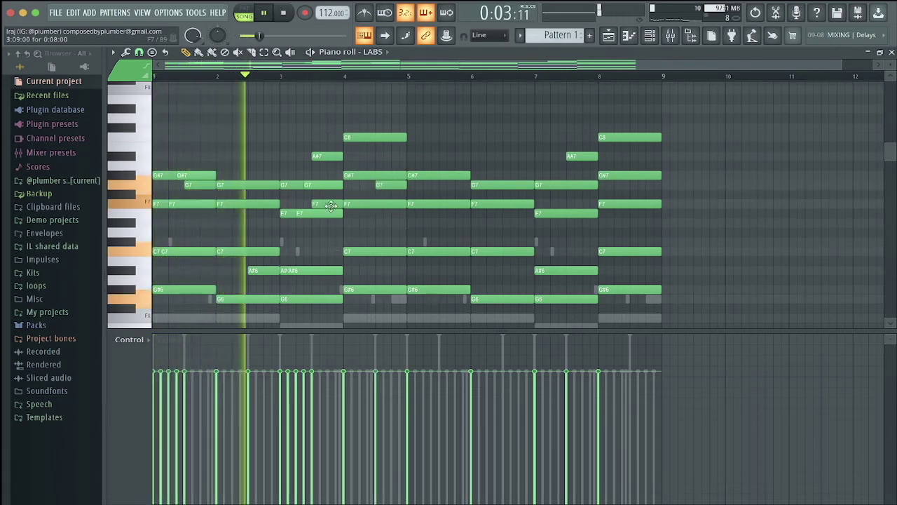
right_click(332, 157)
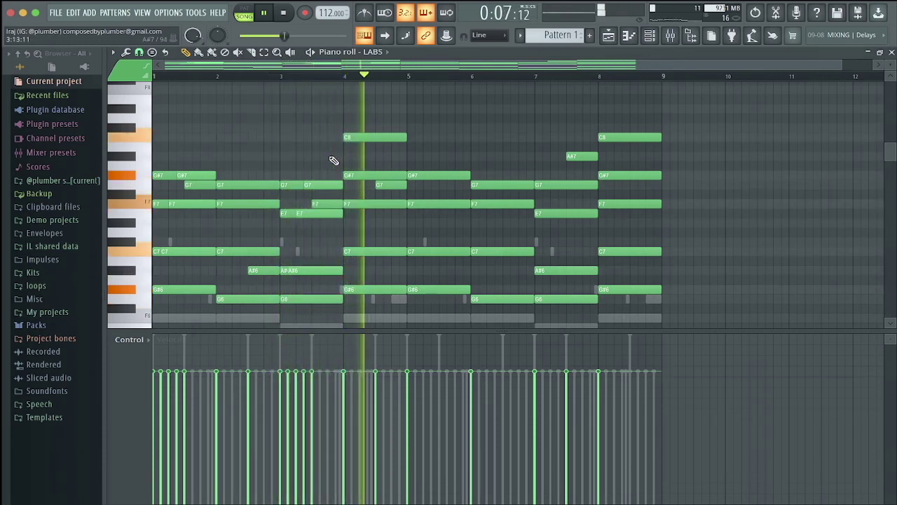
key("space")
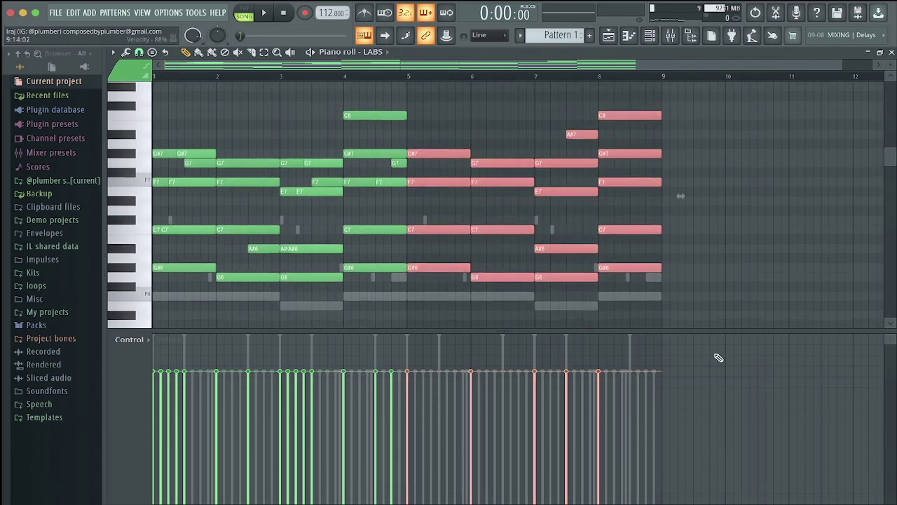
Replace the LABS notes in bars 5–8 with a duplicate of bars 1–4 and clear the selection
key("Delete")
key("ctrl+z")
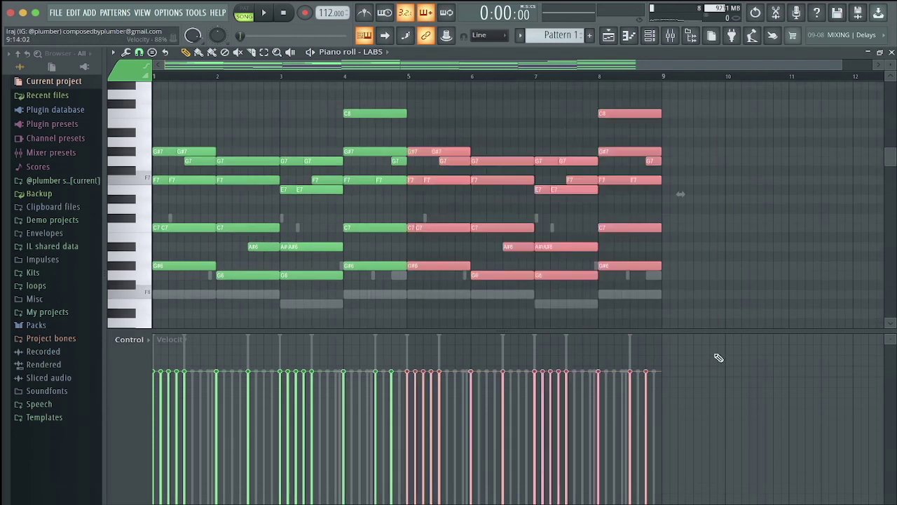
left_click(762, 185, "super")
Apply a strum to the LABS notes with their ends preserved, and randomize the note velocities
key("alt+s")
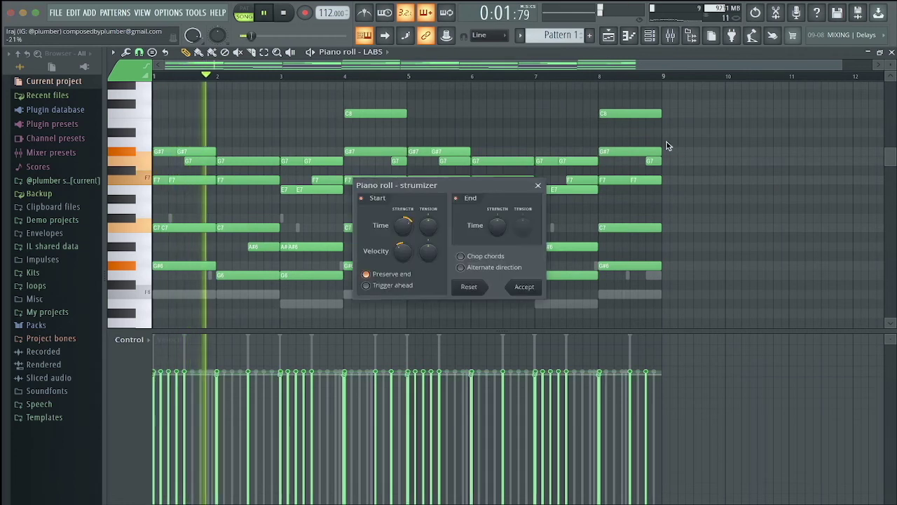
key("Return")
key("alt+r")
key("Return")
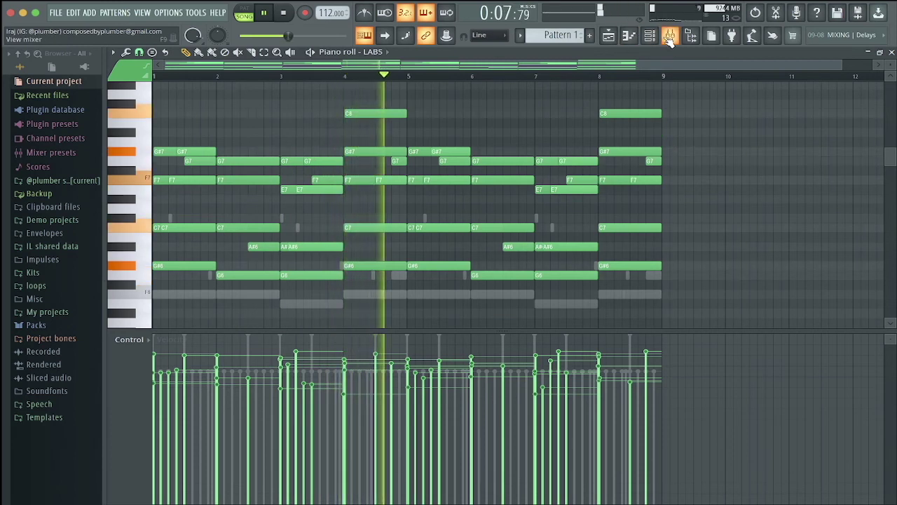
Set up RC-20 Retro Color on mixer insert 8 with Wobble at 0.14 and Distort disabled
key("space")
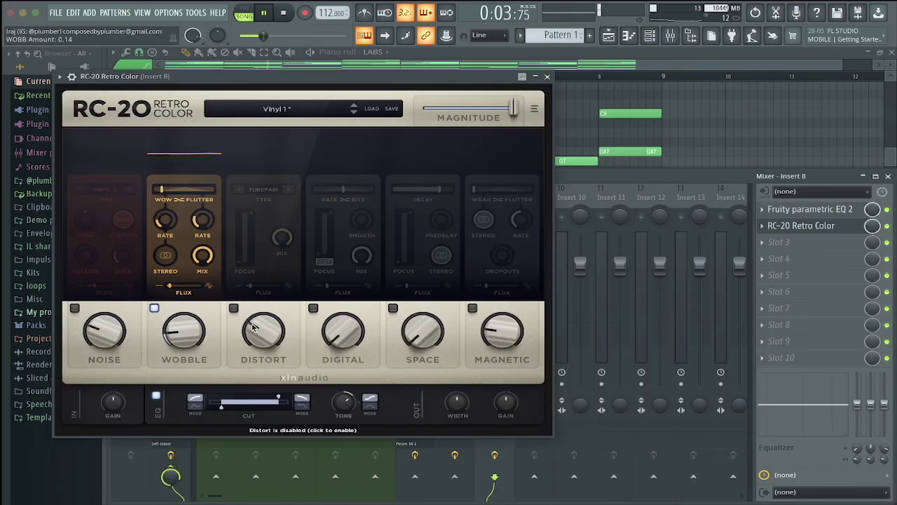
left_click(234, 308)
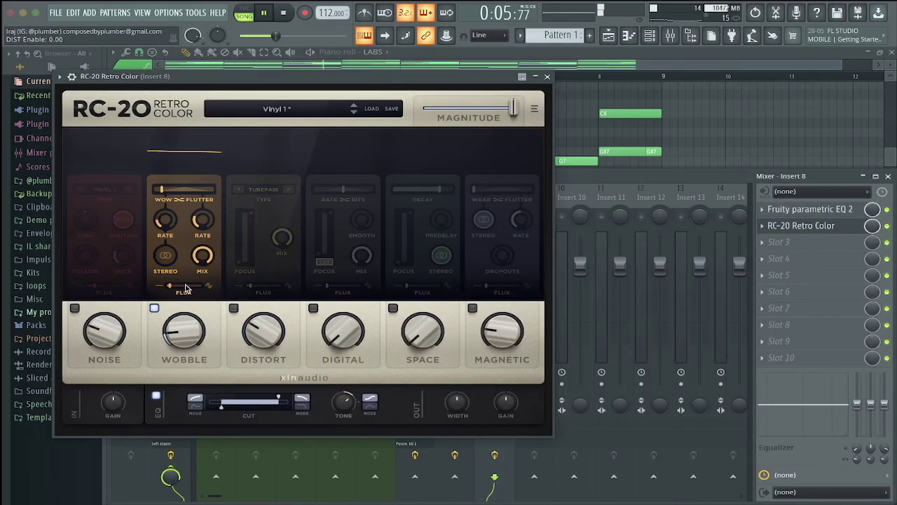